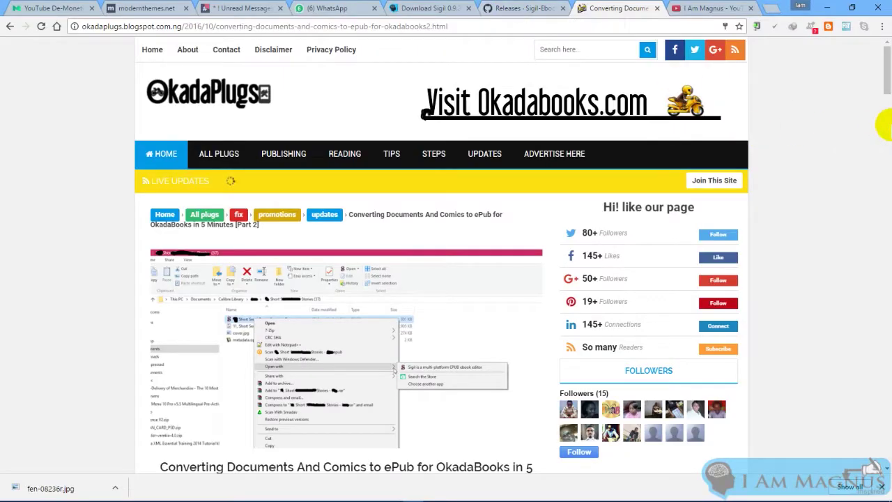
- Review the OkadaPlugs article on converting documents and comics to ePub, and look at the YouTube channel page
scroll(885, 139, down, 15)
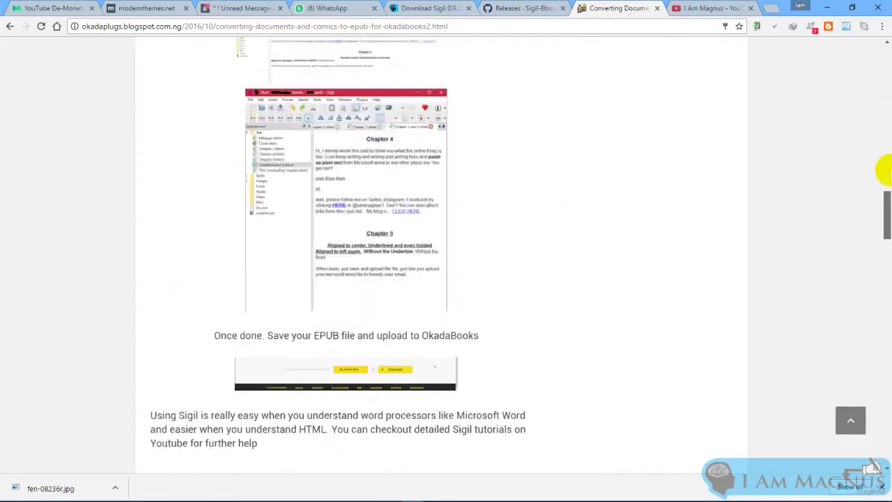
drag(884, 159, 492, 10)
click(428, 8)
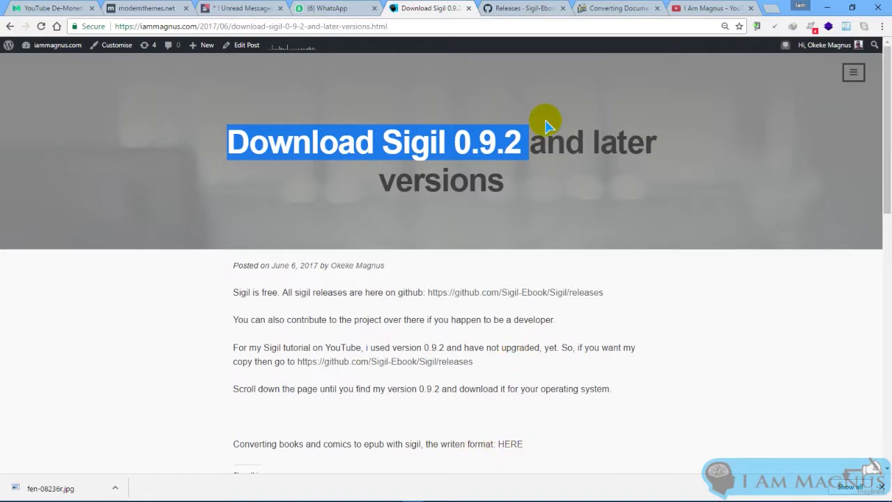
click(614, 7)
click(885, 184)
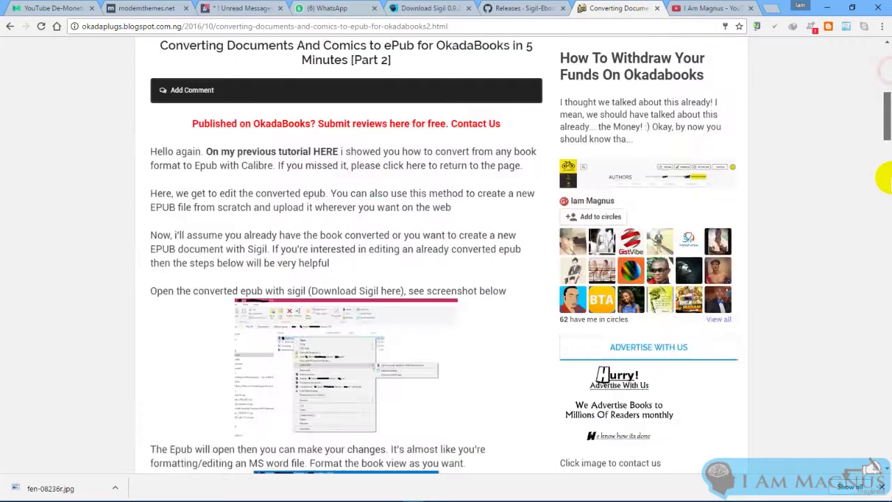
drag(884, 185, 883, 231)
scroll(891, 110, up, 4)
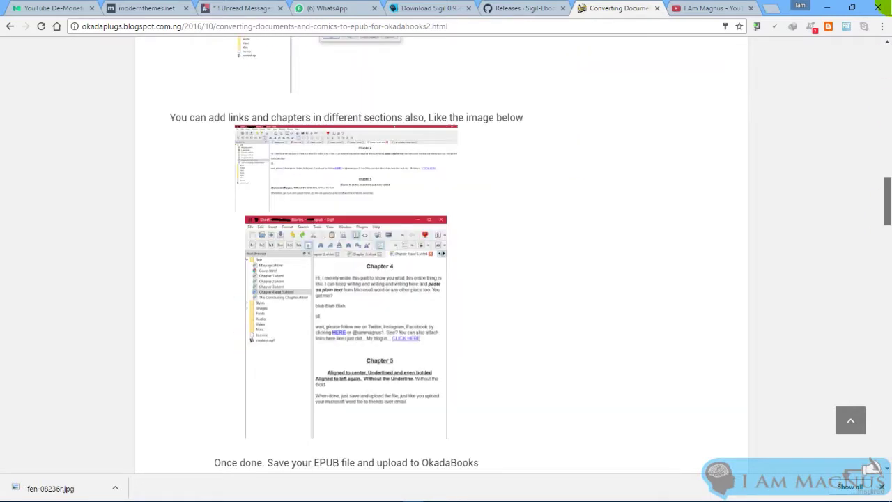
key(ctrl+Tab)
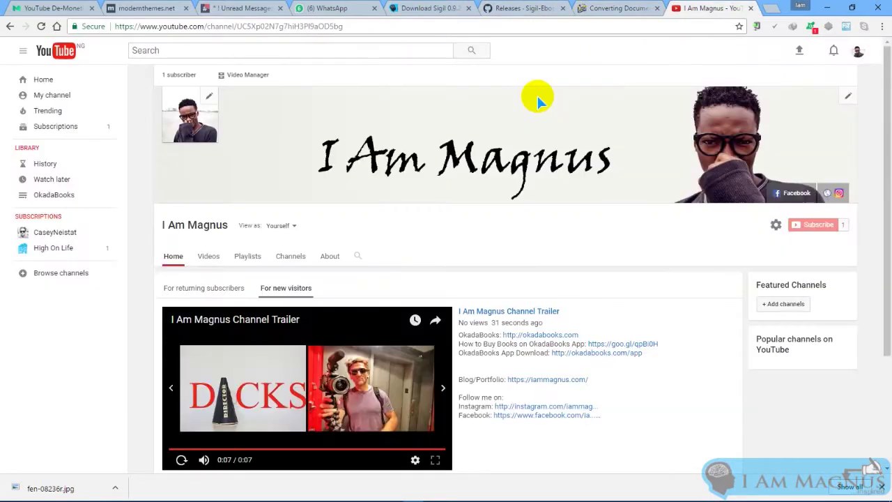
- Read the blog post about downloading Sigil 0.9.2 and later versions, highlighting the version in its title
click(429, 8)
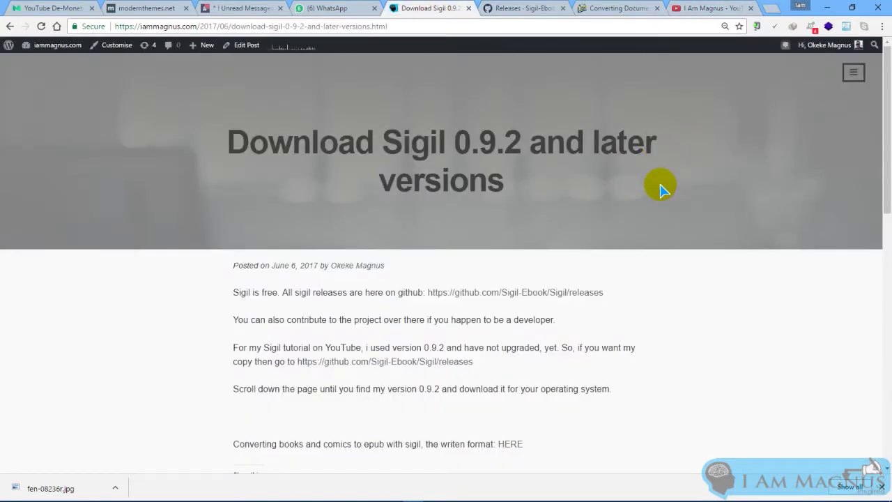
drag(886, 149, 885, 180)
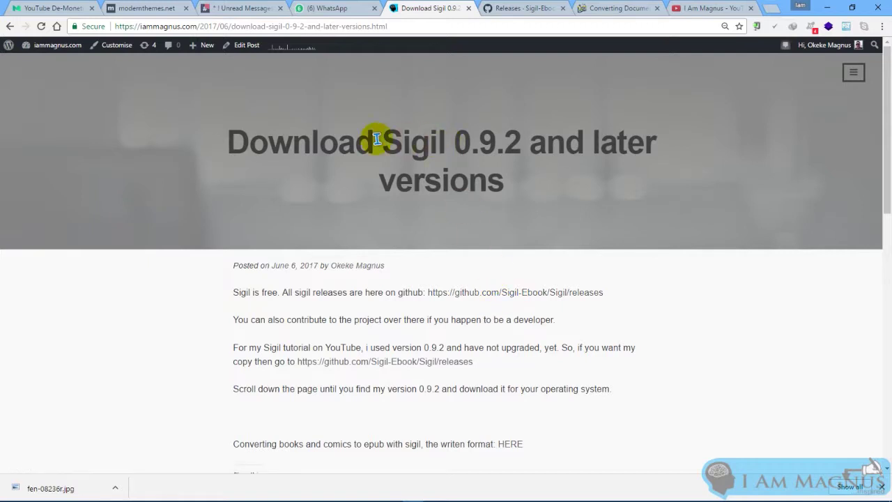
drag(230, 140, 530, 138)
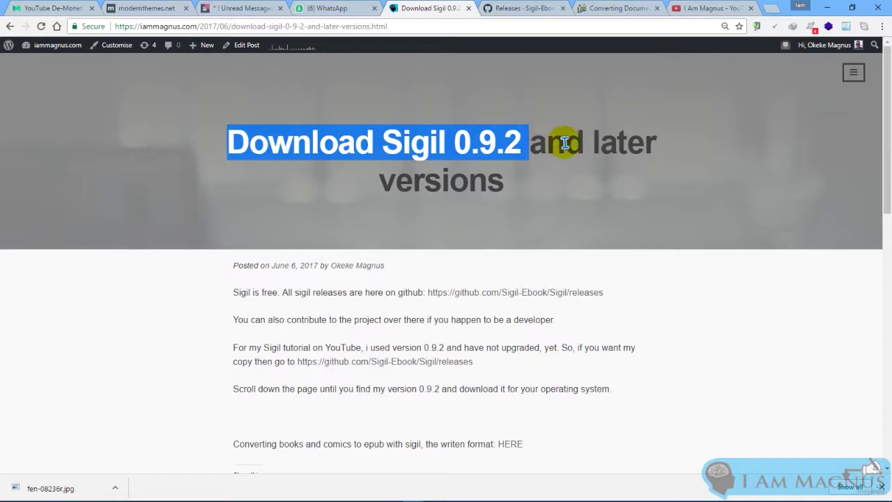
- Examine the Sigil releases page on GitHub for the download packages of versions 0.9.2 and 0.9.8
click(521, 8)
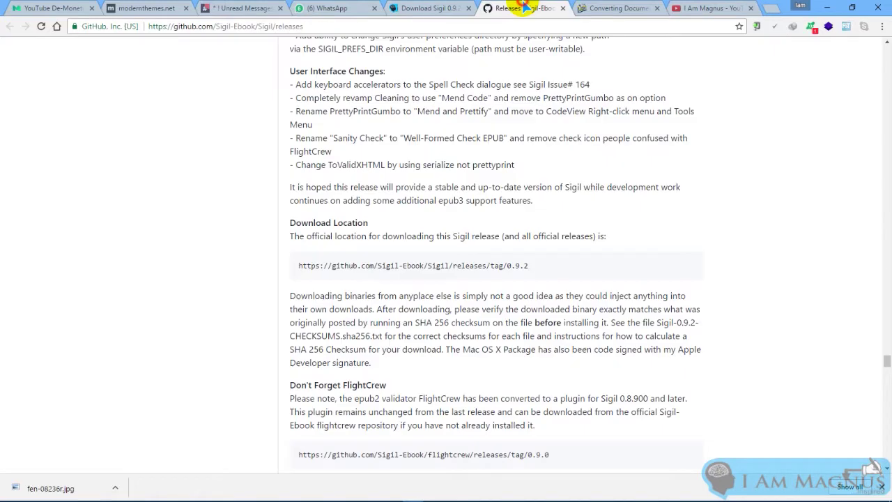
drag(886, 361, 880, 35)
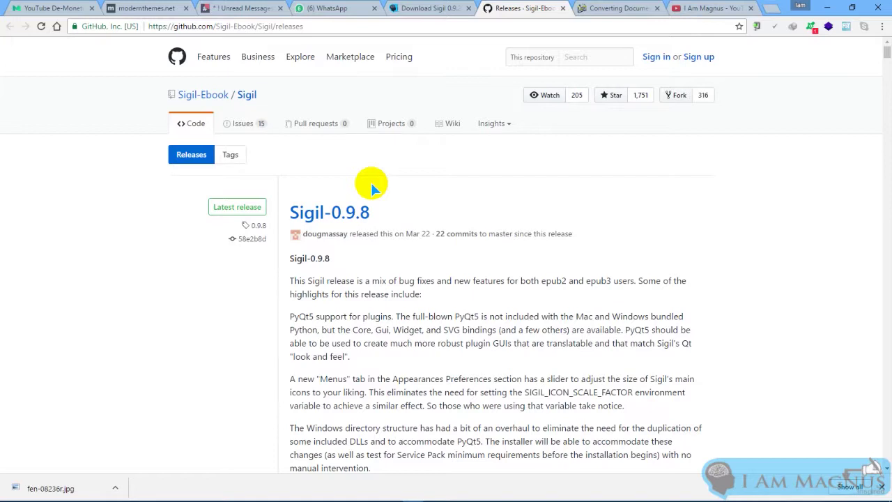
click(439, 9)
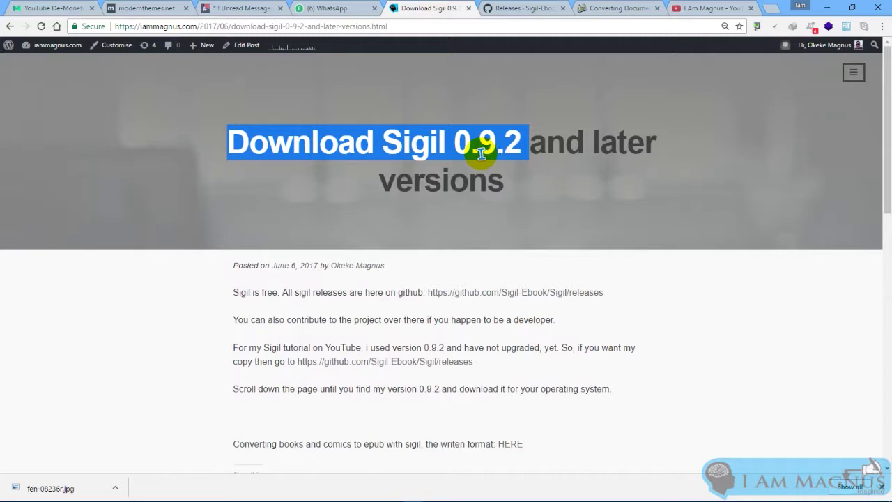
click(519, 8)
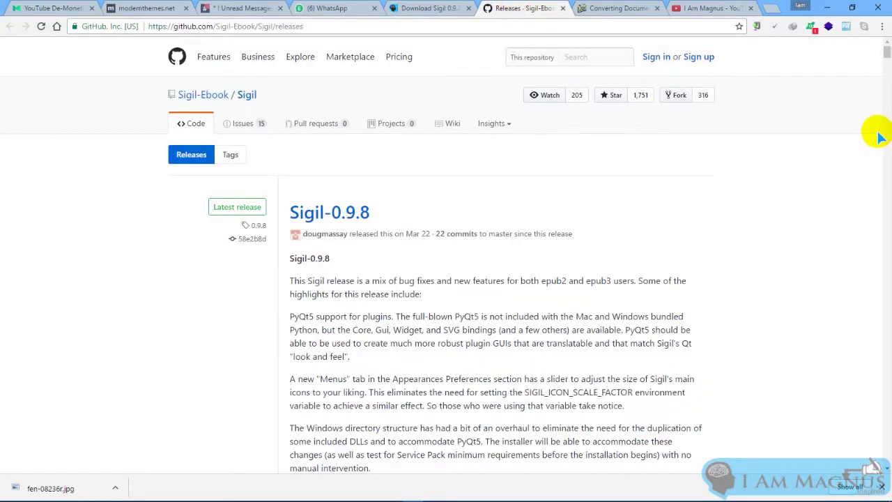
drag(887, 54, 885, 377)
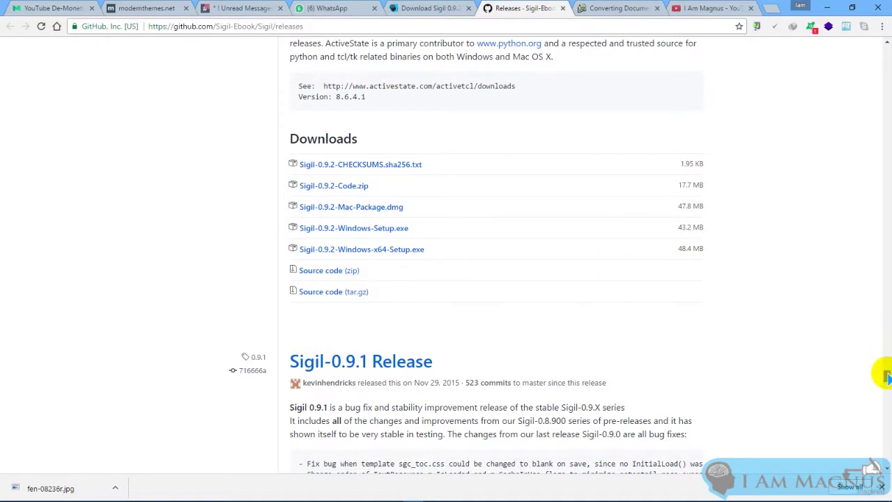
scroll(882, 372, down, 15)
drag(887, 64, 883, 44)
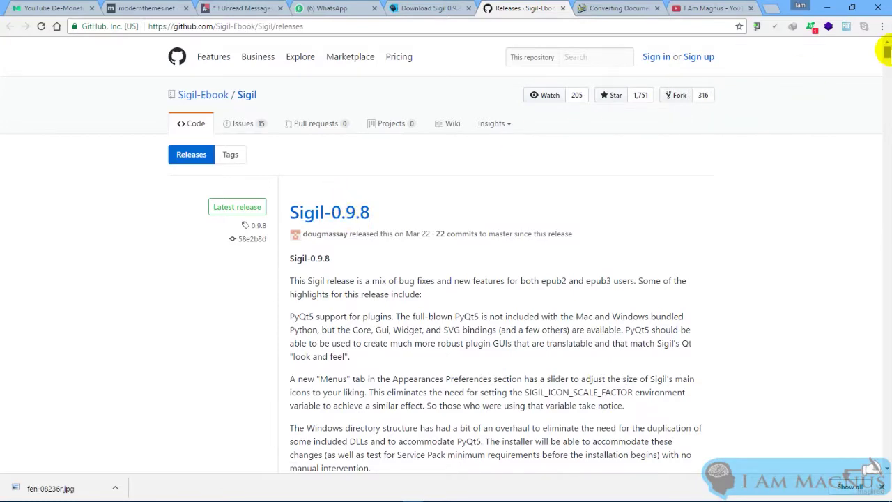
drag(887, 53, 887, 110)
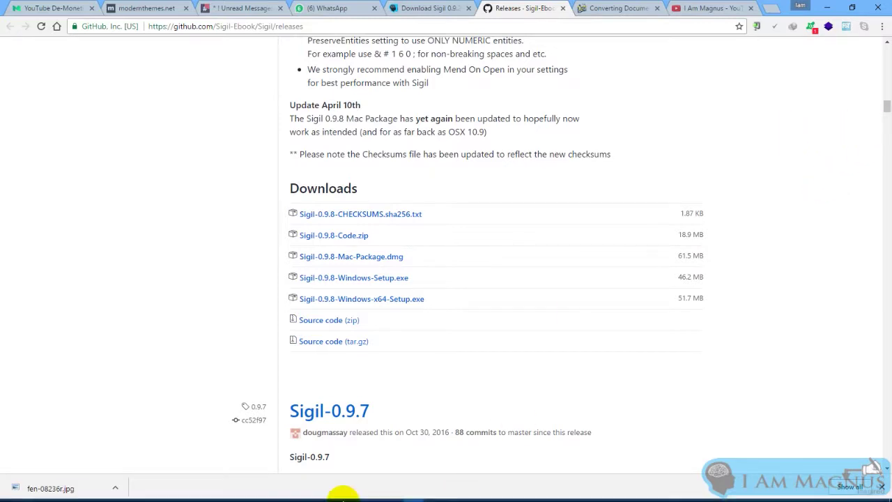
- Switch to Sigil and examine the comic page images in the TEKKIDS folder
click(375, 495)
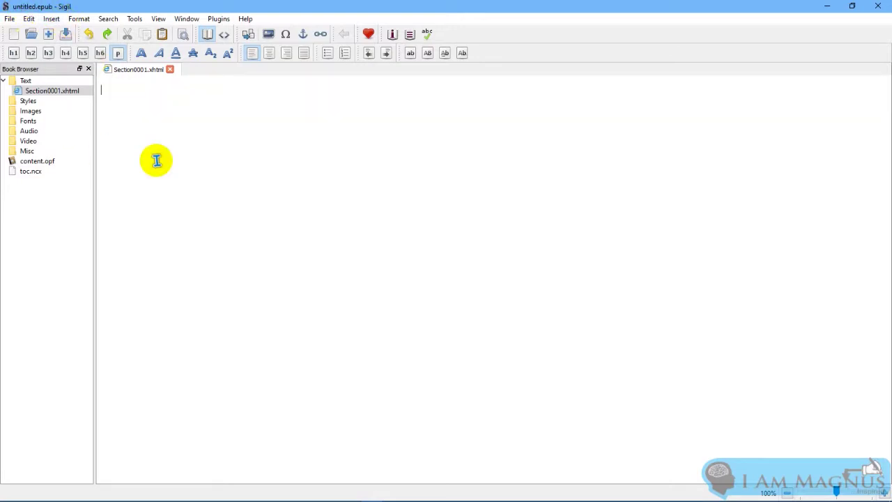
click(104, 494)
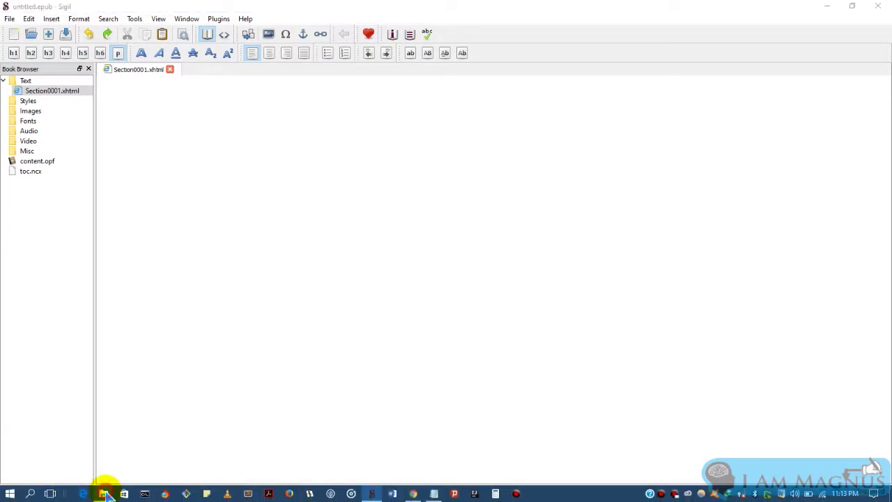
click(417, 450)
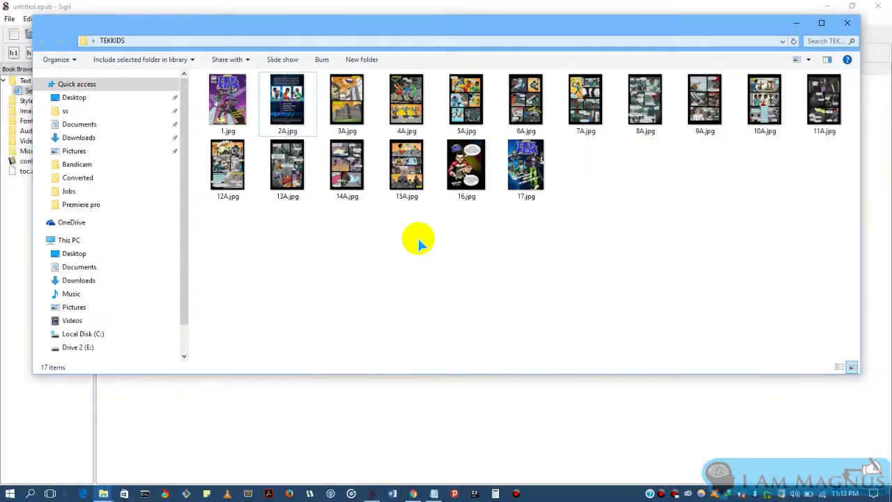
click(287, 104)
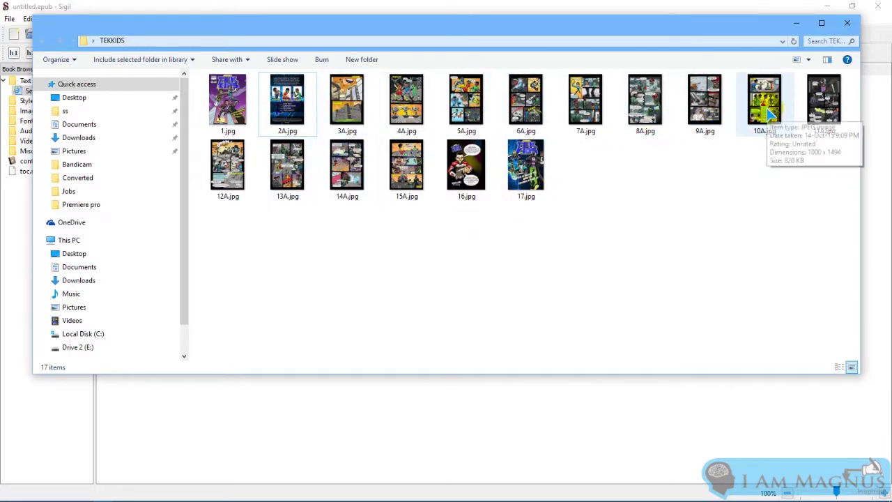
click(798, 24)
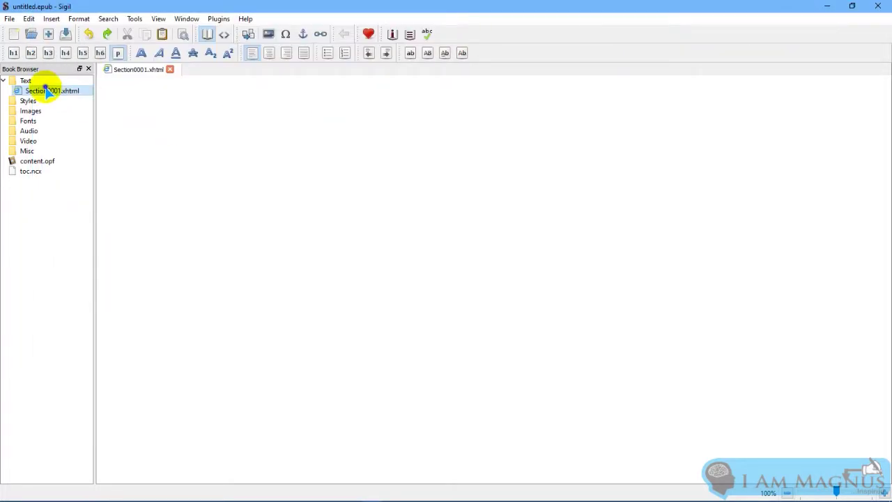
- Add blank HTML files to the book until it has 17 sections, and open the first section
right_click(46, 91)
click(83, 203)
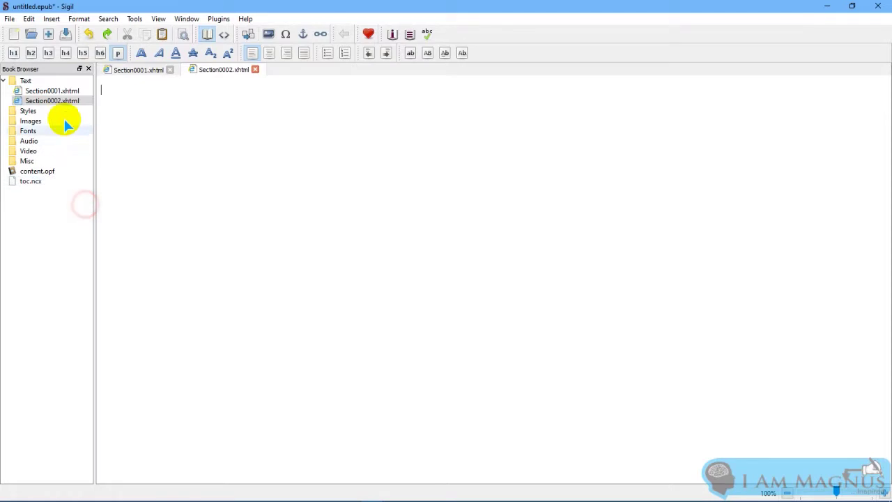
right_click(60, 99)
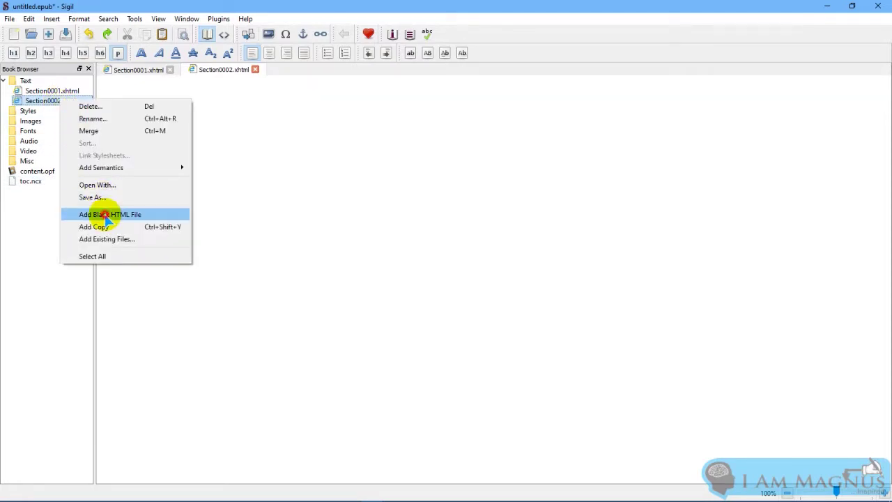
click(104, 216)
right_click(60, 111)
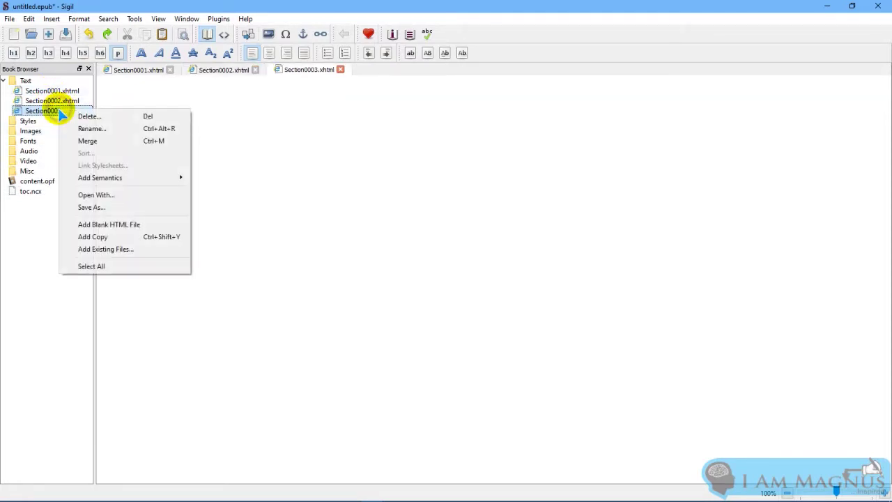
click(103, 225)
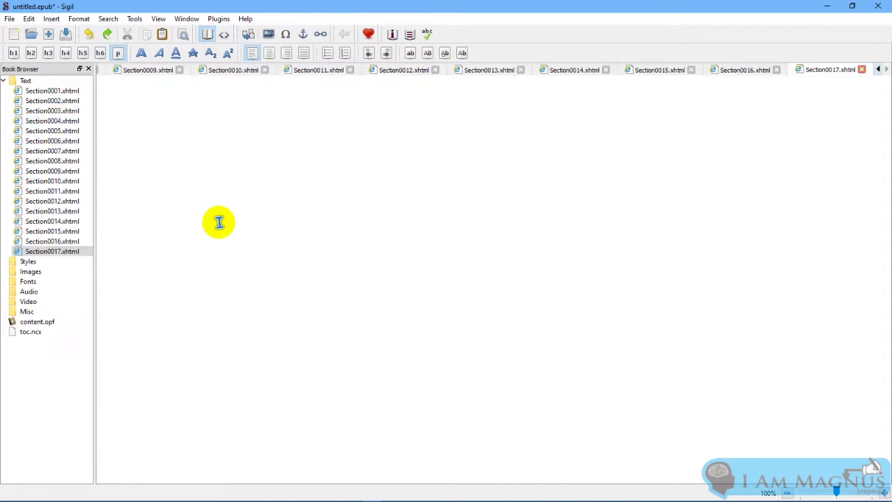
click(73, 90)
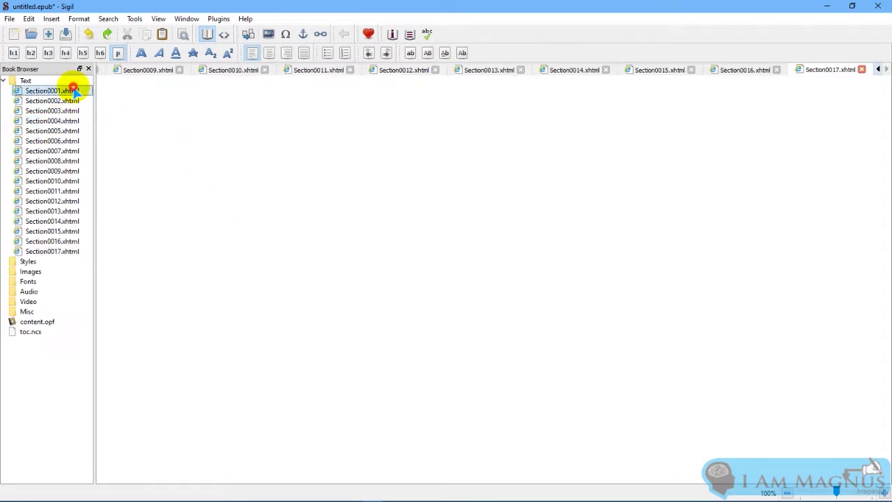
double_click(73, 91)
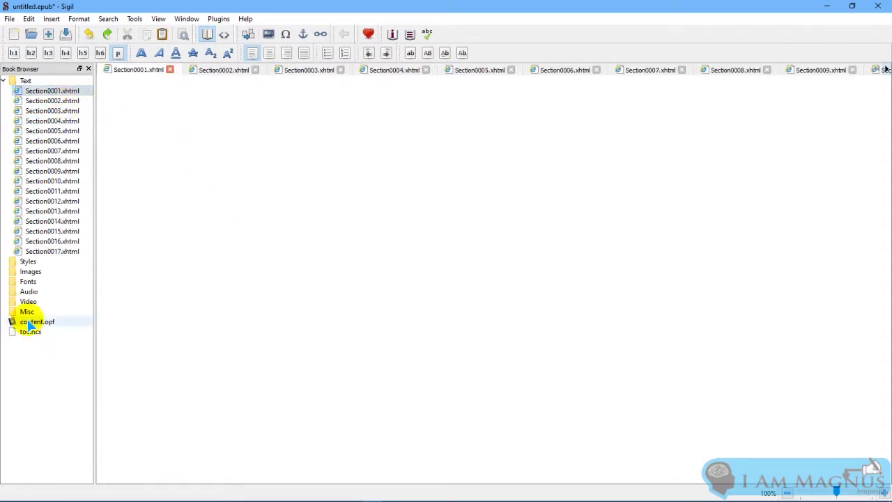
- Add all 17 JPG comic pages from the desktop's TEKKIDS folder to the book as existing files
click(31, 273)
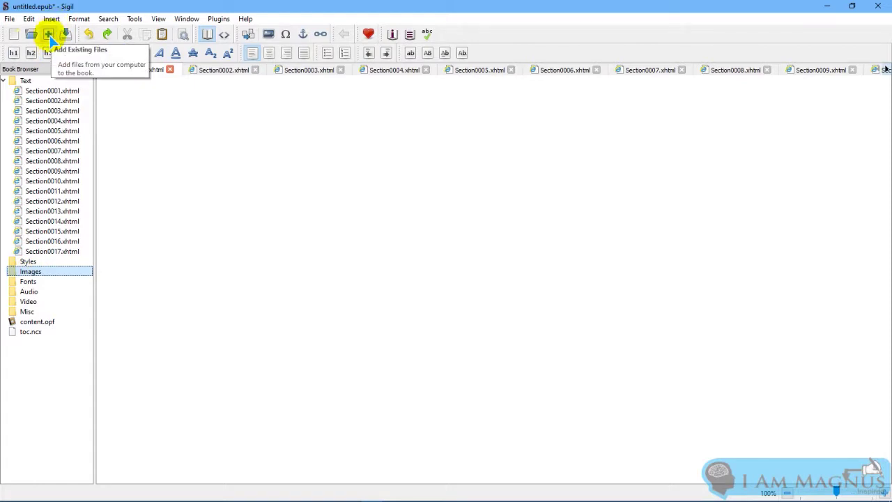
click(50, 36)
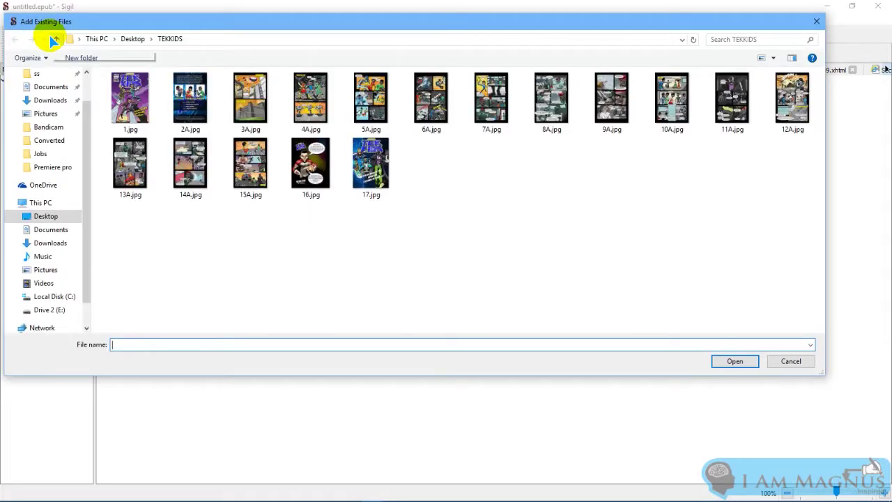
click(133, 40)
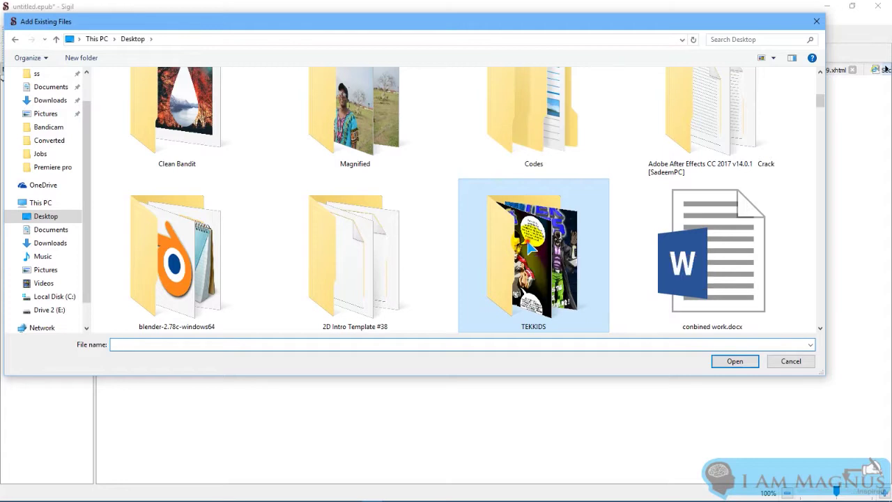
double_click(517, 244)
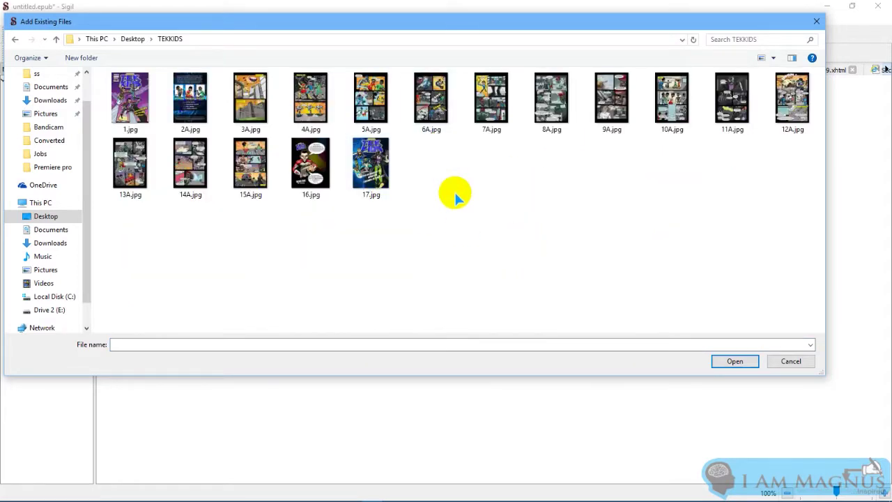
key(ctrl+a)
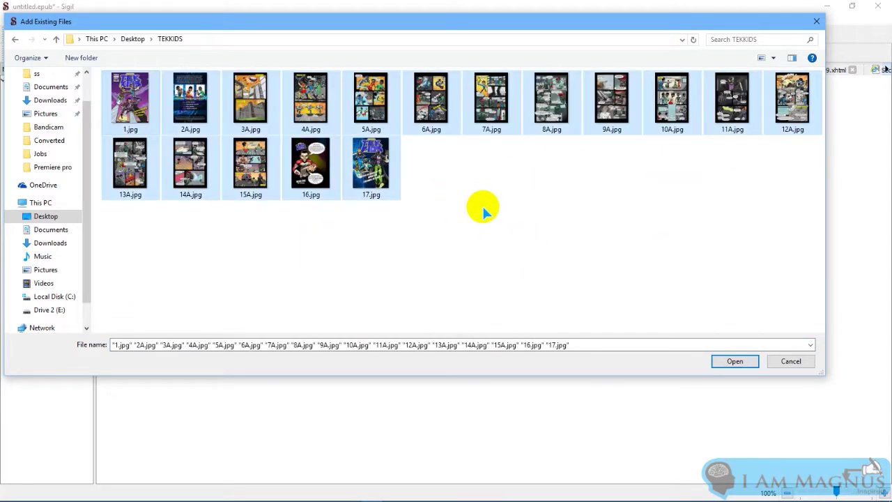
click(725, 362)
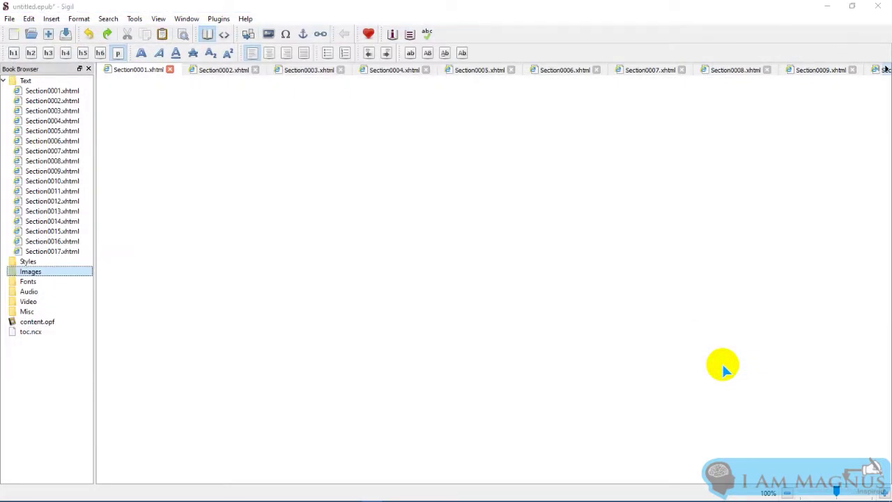
- Expand the book's Images folder and examine the order of the added comic page files
click(4, 271)
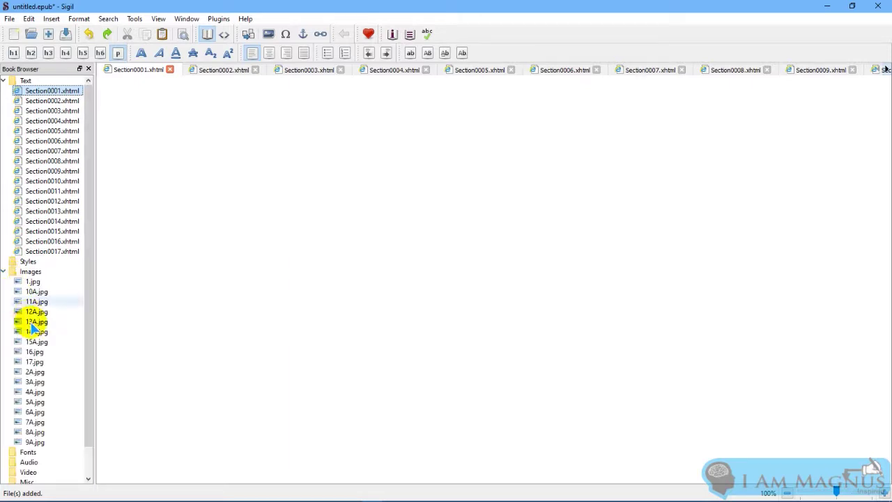
click(4, 272)
click(4, 271)
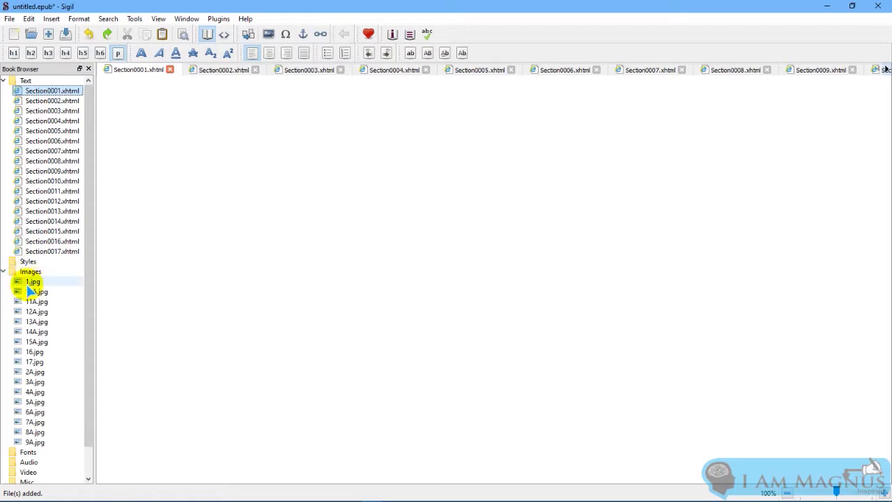
drag(31, 282, 39, 288)
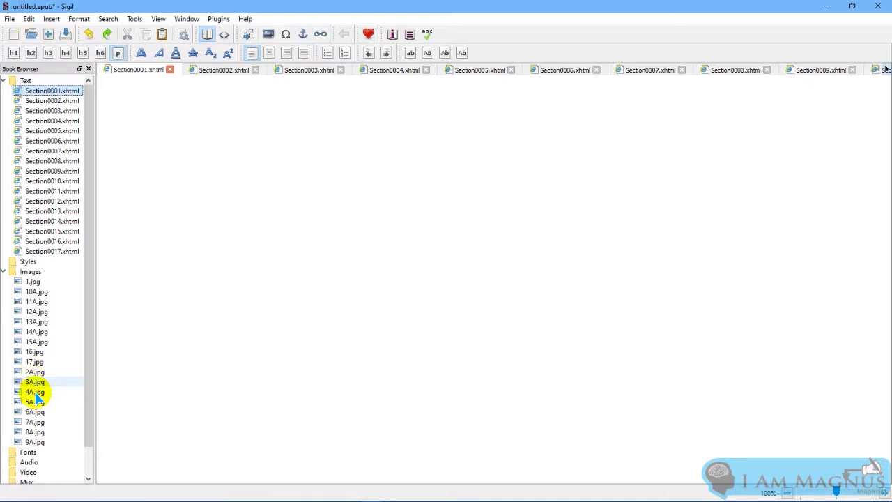
- Check the page order in the TEKKIDS folder, and return to the list of files in the book's Images folder
mouse_move(106, 492)
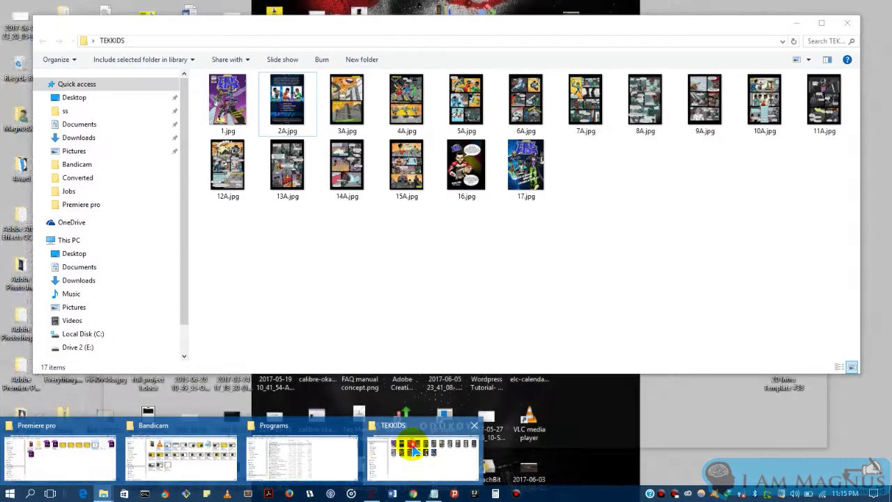
click(398, 446)
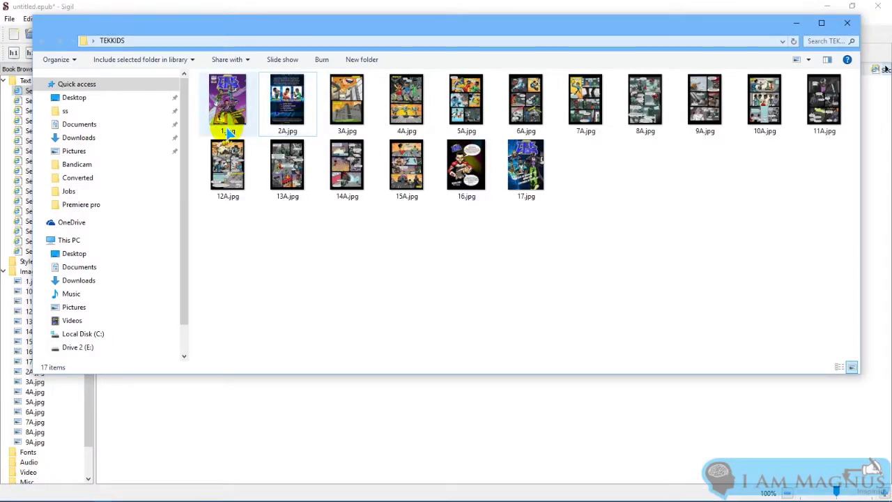
click(796, 23)
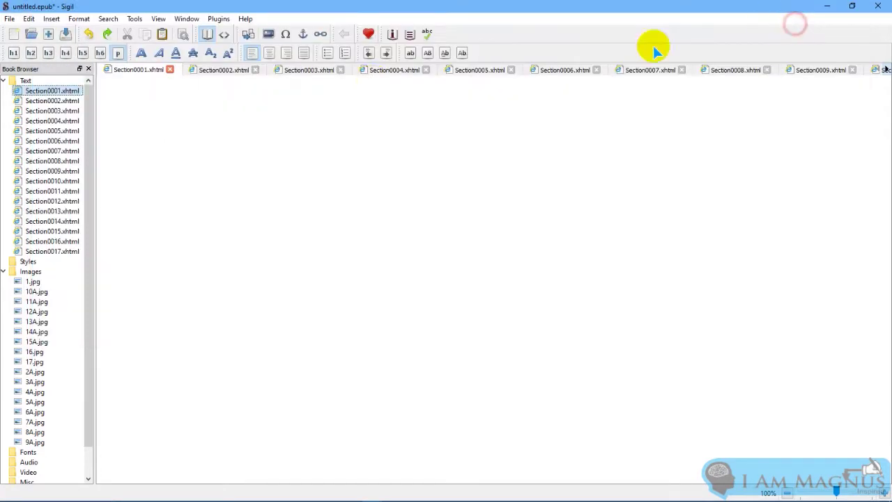
click(4, 272)
click(3, 272)
click(3, 272)
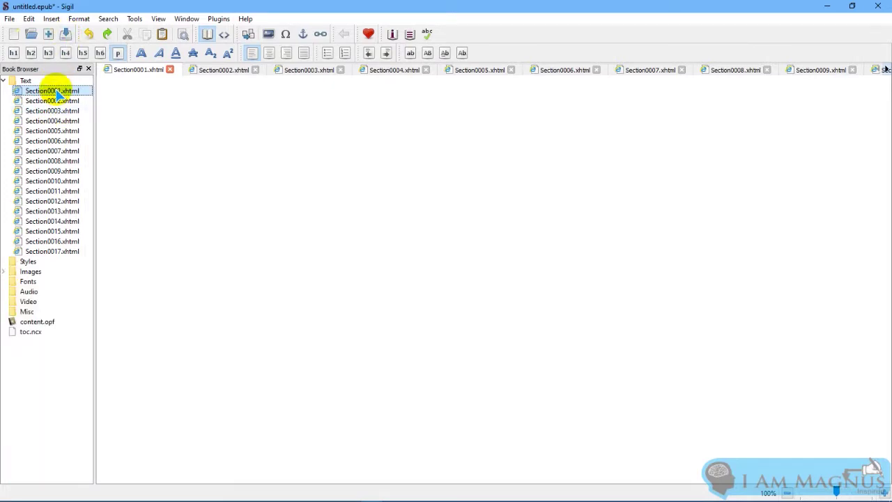
click(5, 272)
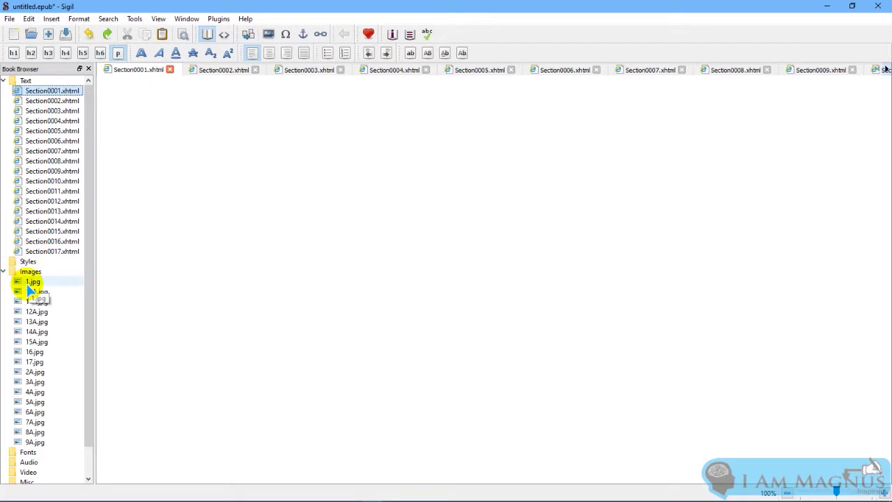
- Preview the cover image 1.jpg from the book's Images folder, and collapse the folder
click(29, 283)
double_click(29, 283)
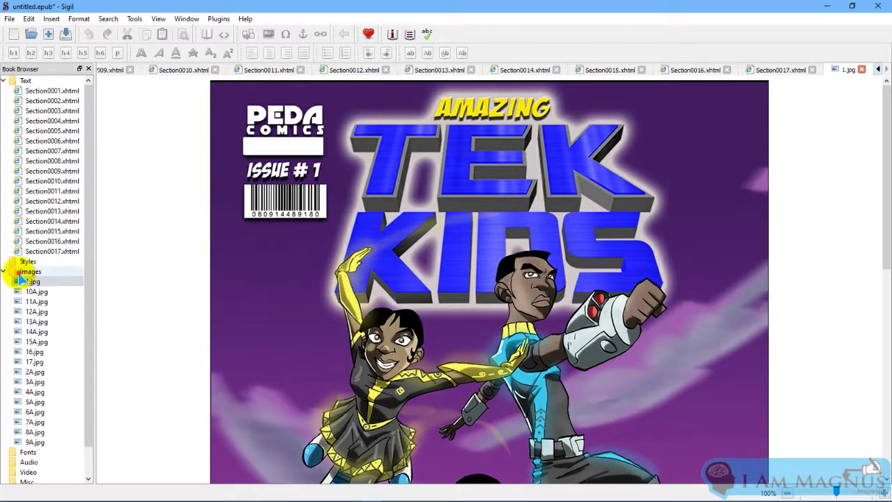
click(8, 272)
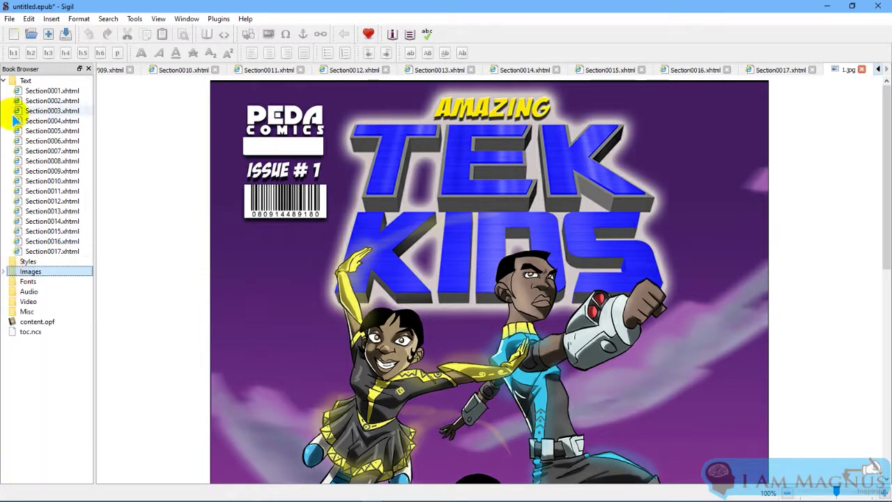
- Insert 1.jpg into Section0001.xhtml and centre it on the page
double_click(35, 90)
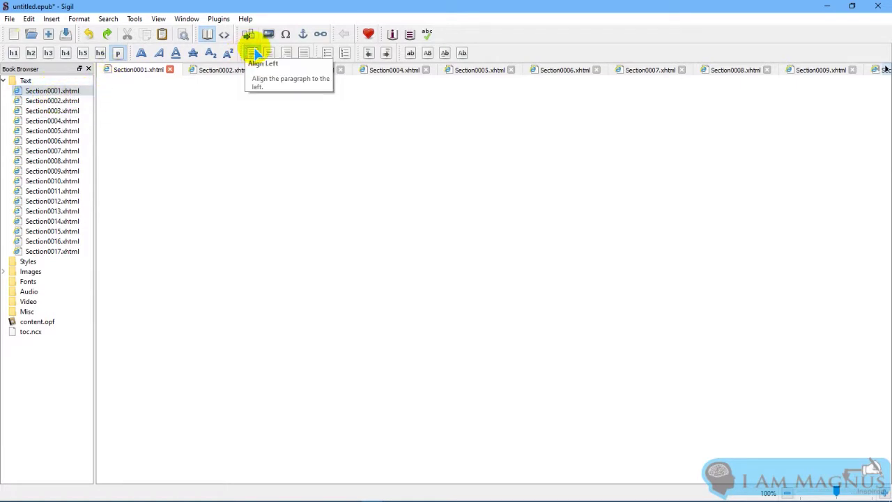
click(269, 38)
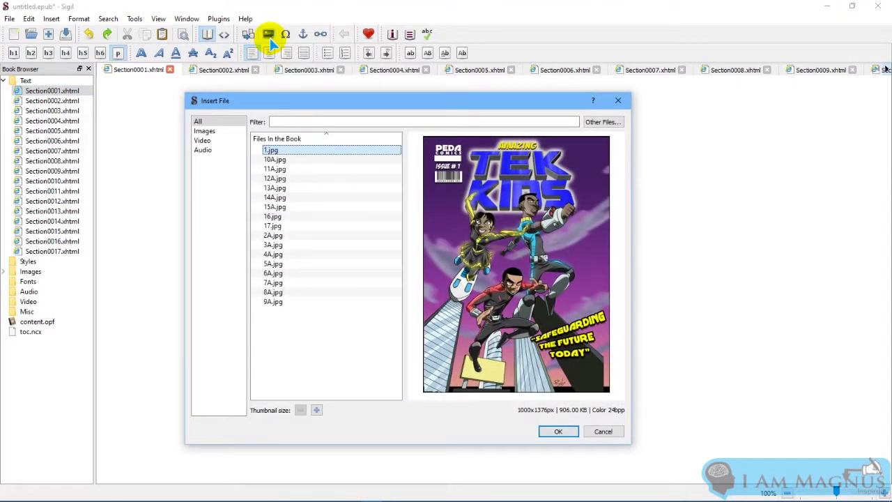
click(562, 432)
scroll(642, 180, down, 1)
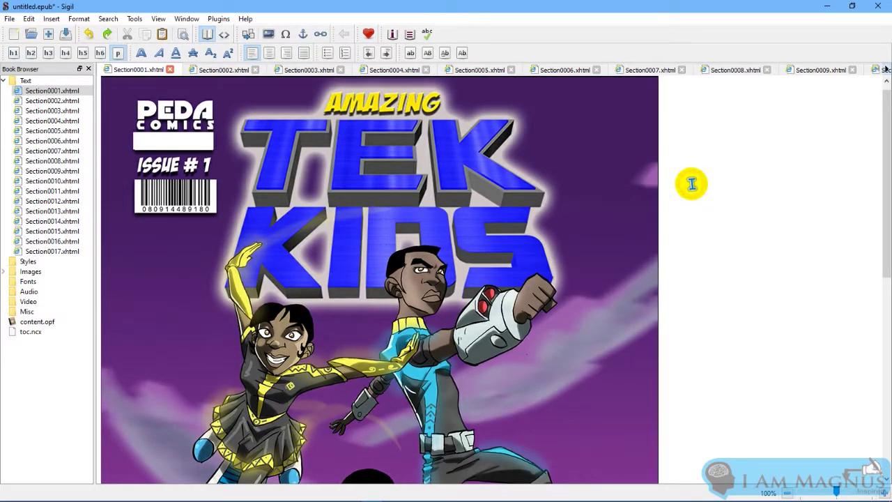
click(269, 54)
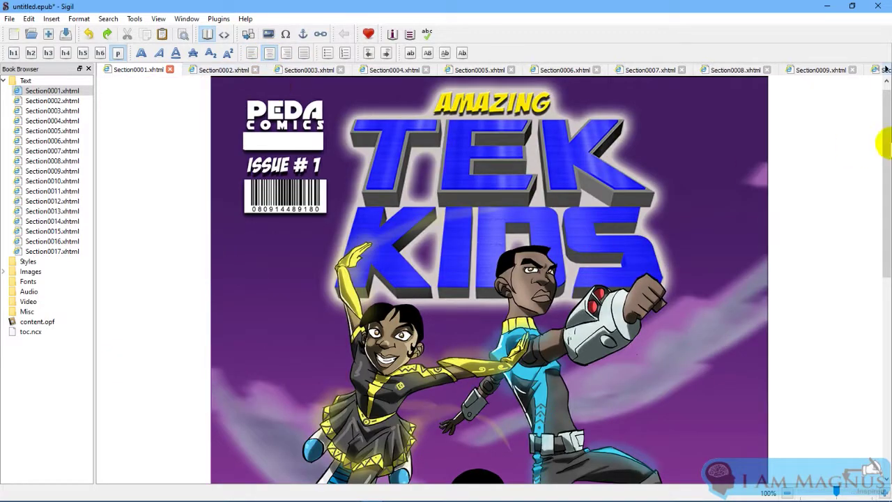
- Examine the centred cover page in Section0001 from its upper edge to its lower end
drag(885, 148, 884, 492)
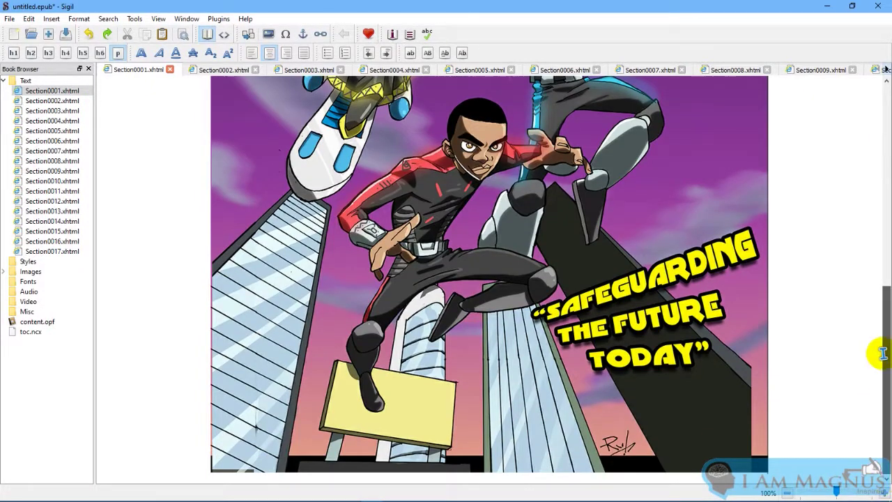
click(884, 183)
drag(885, 159, 871, 120)
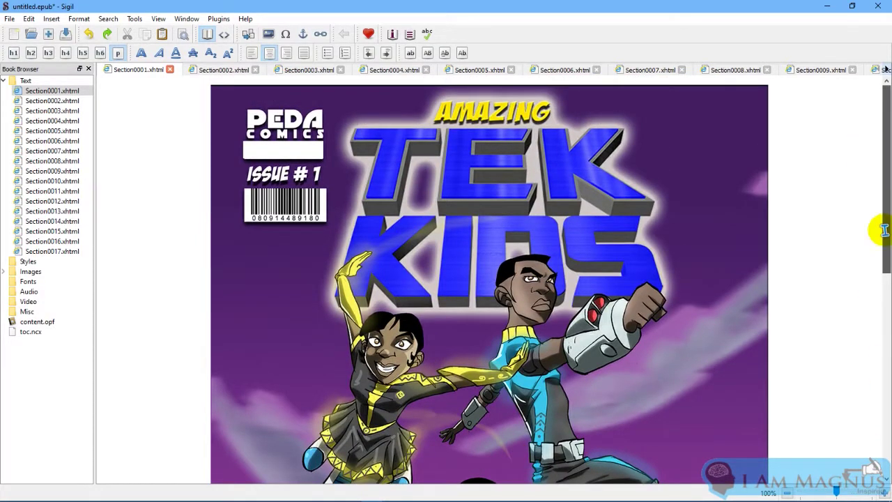
drag(883, 381, 876, 61)
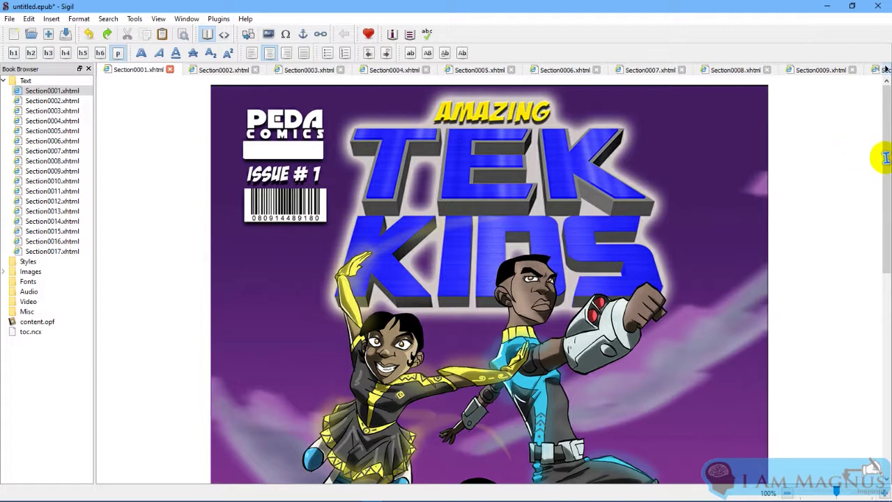
drag(886, 158, 887, 187)
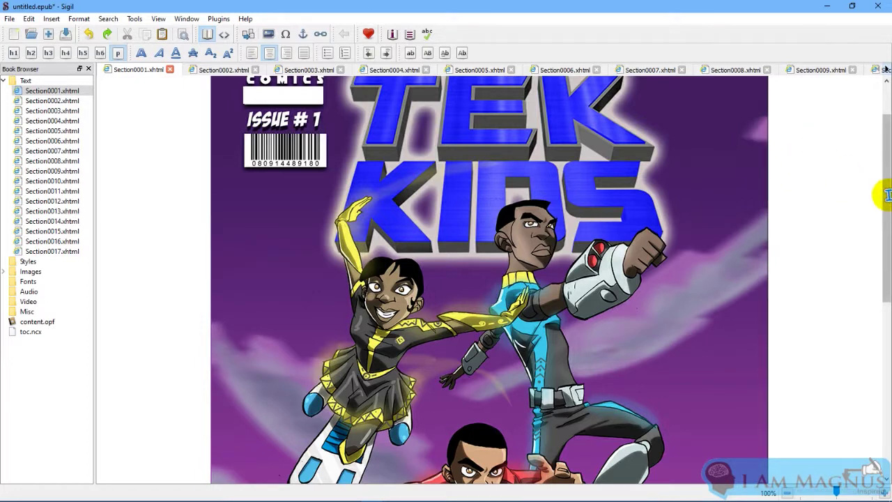
drag(887, 196, 886, 167)
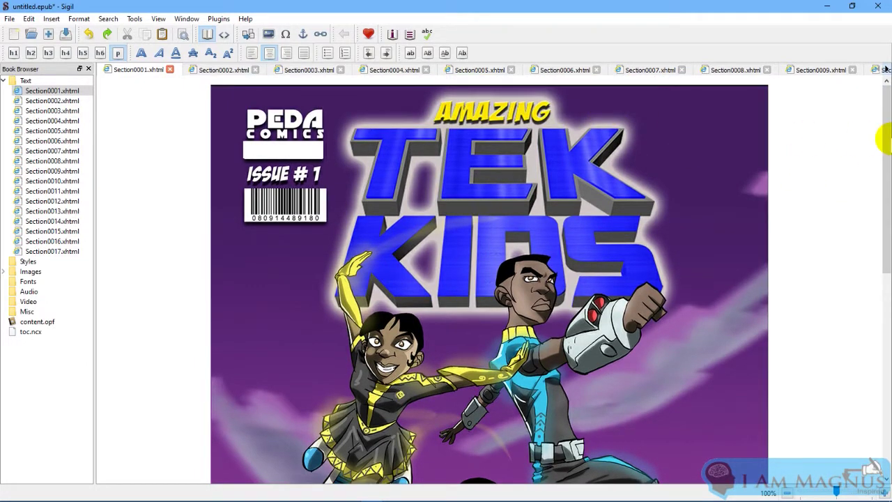
scroll(763, 205, down, 10)
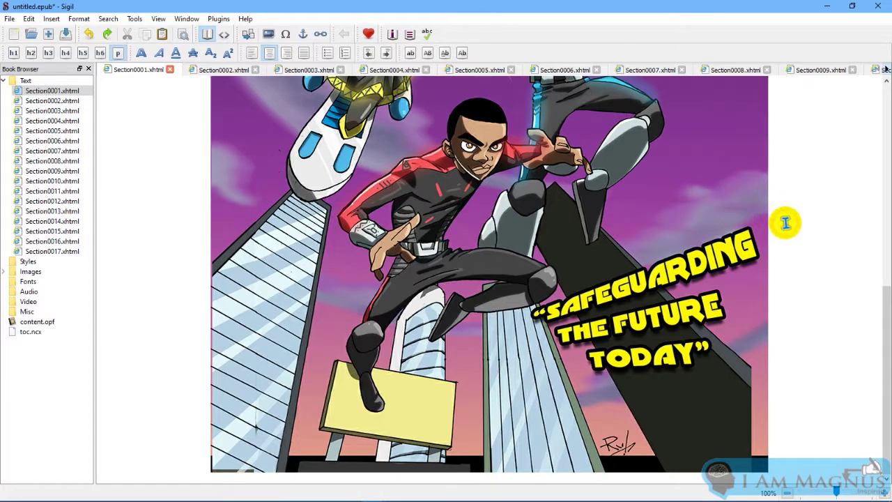
drag(882, 299, 877, 80)
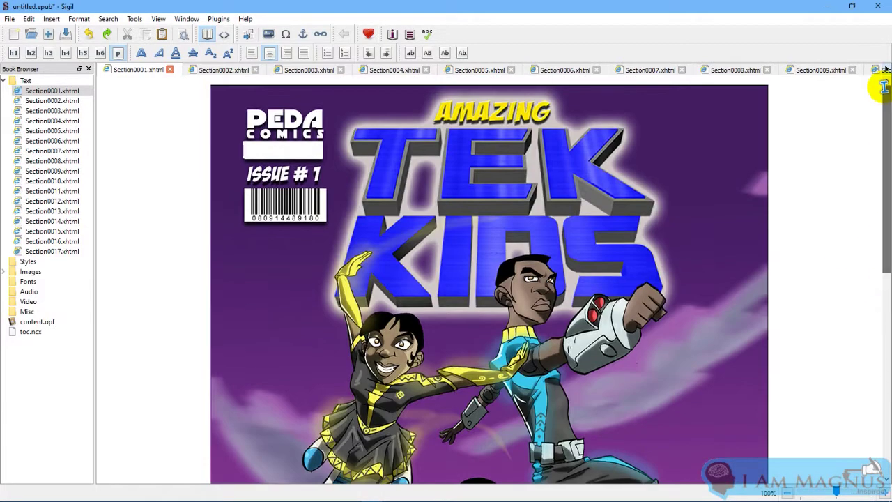
- Add "Chapter 1" as a level 2 heading above the cover image, with the filler text "hsafhvadh" below it
double_click(184, 178)
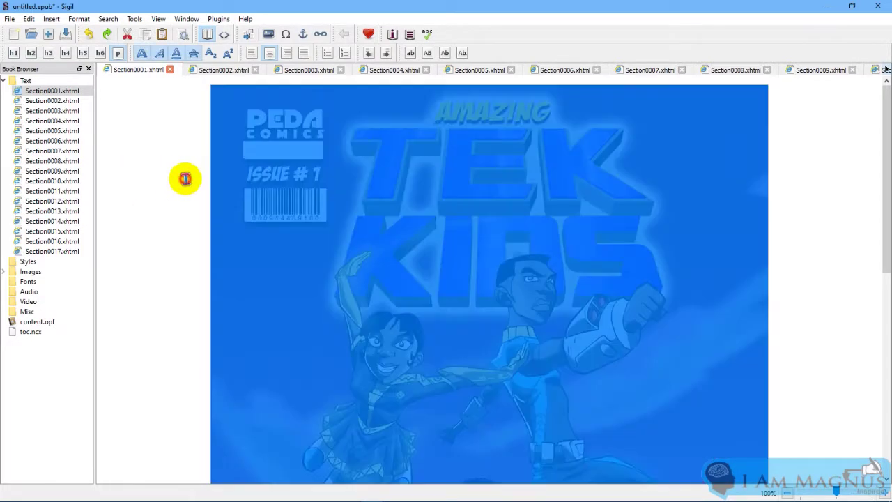
click(185, 178)
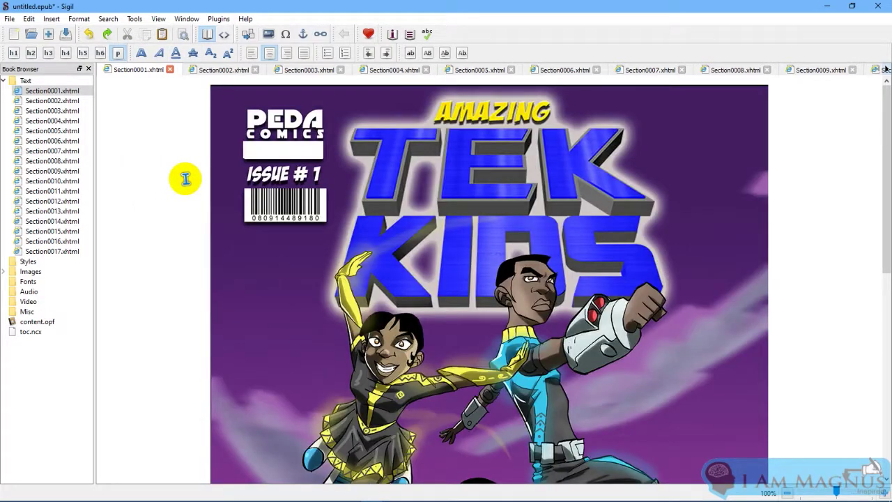
scroll(185, 179, down, 1)
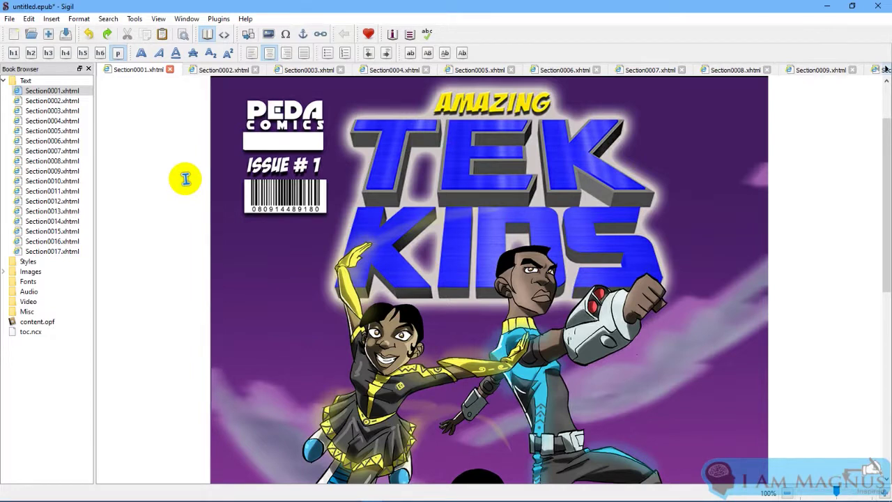
scroll(185, 178, up, 3)
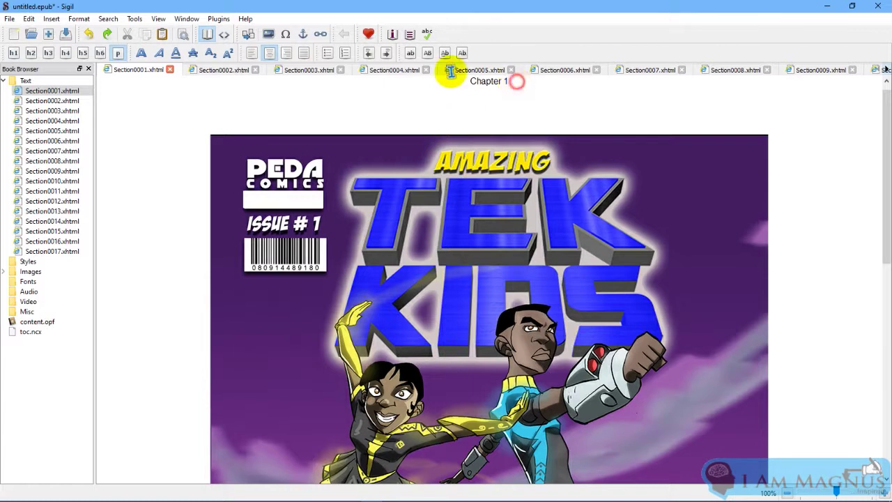
scroll(523, 87, up, 1)
click(528, 91)
key(shift+Home)
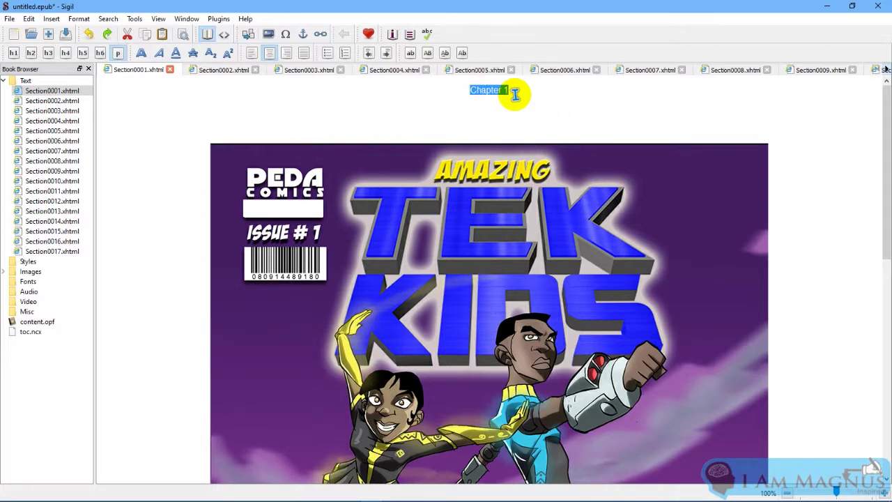
click(32, 54)
click(442, 111)
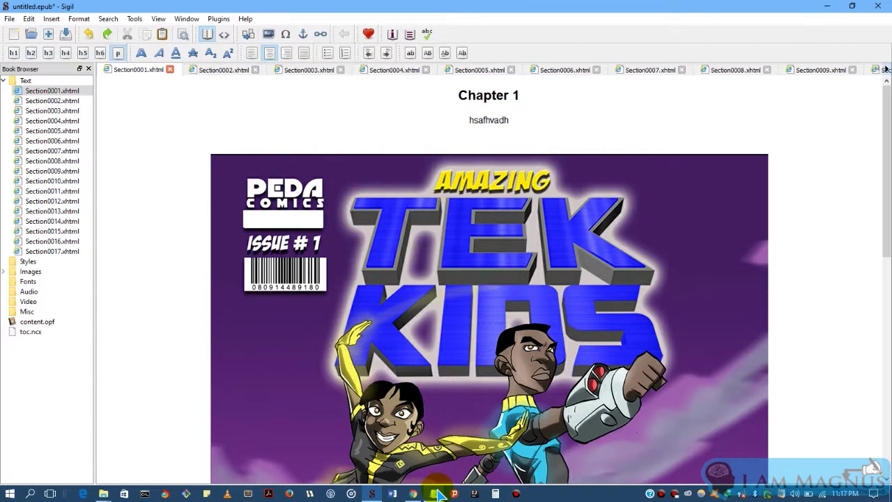
- Copy the selected Comcast modem article from the Notepad window and return to Sigil
click(435, 494)
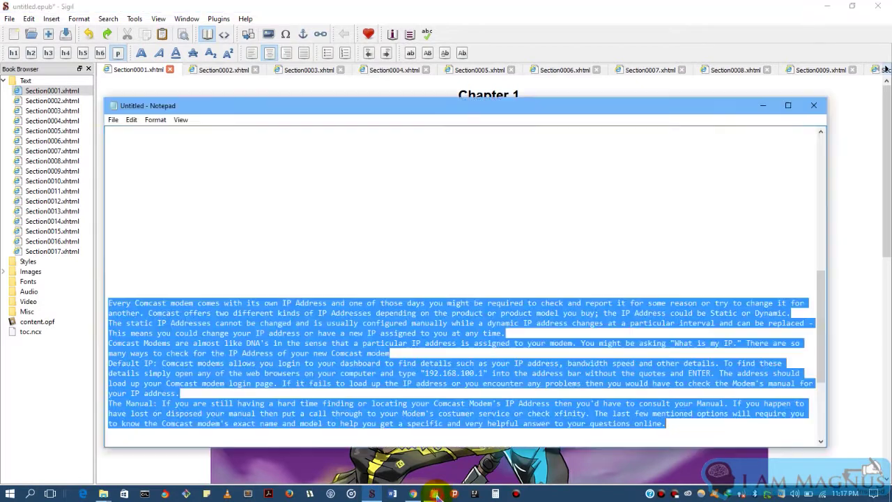
right_click(235, 326)
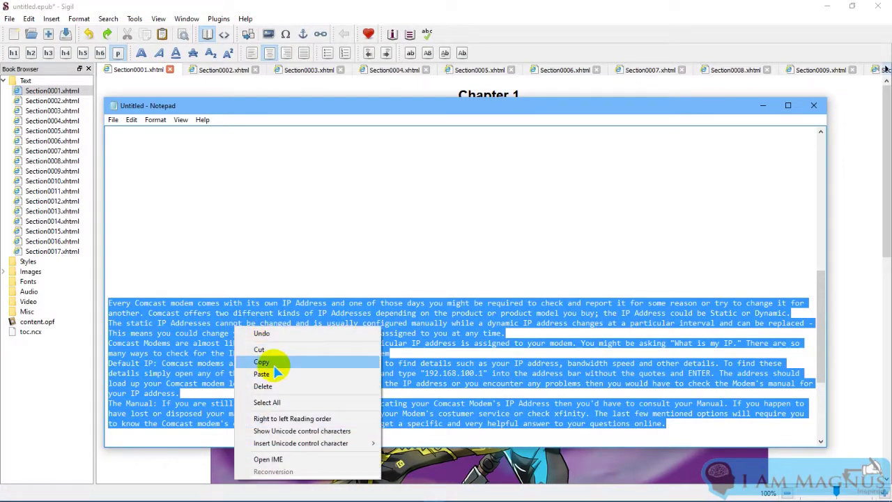
click(278, 361)
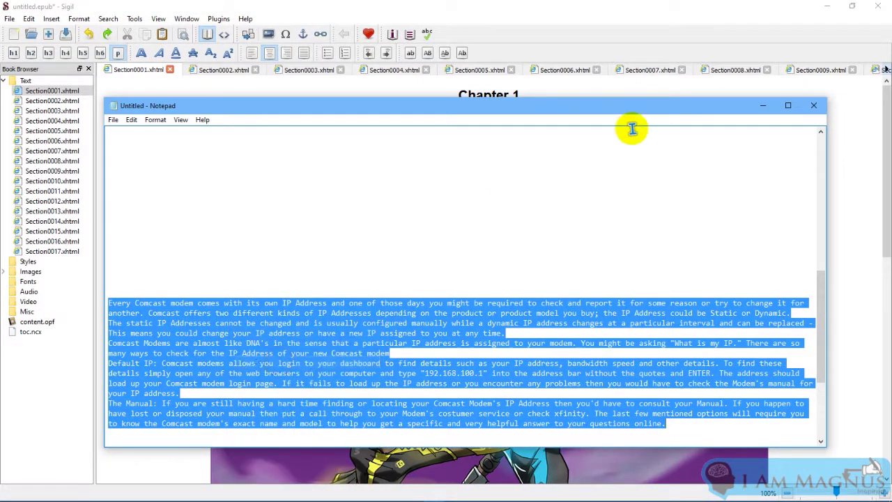
click(760, 108)
- Replace the filler text under the Chapter 1 heading with the copied Comcast article
drag(521, 120, 474, 121)
key(BackSpace)
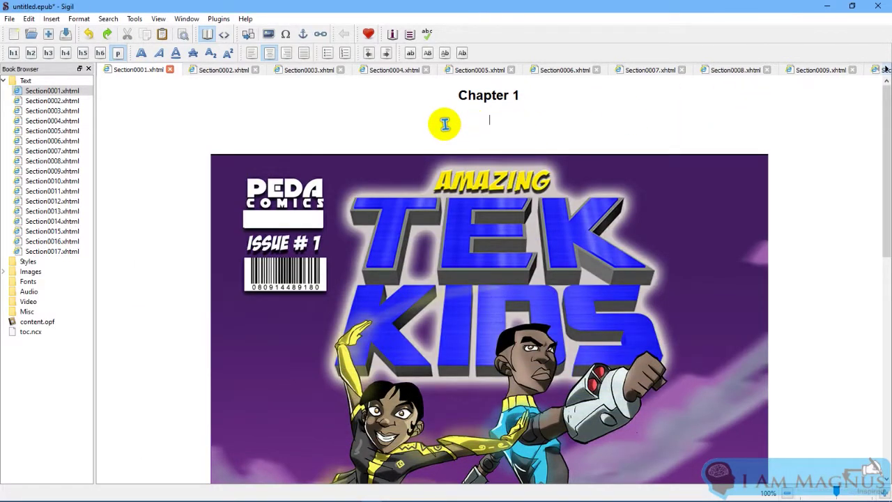
key(ctrl+v)
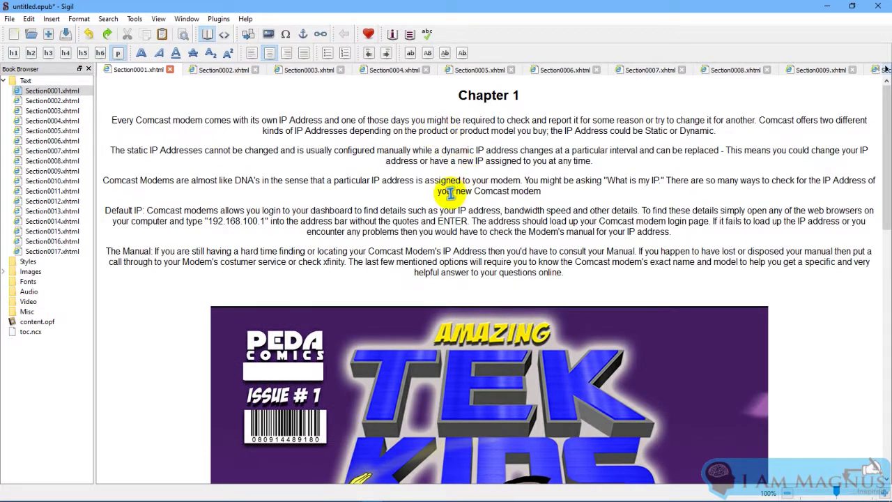
- Left-align the article paragraphs and remove the blank line between them and the cover image
drag(568, 272, 115, 104)
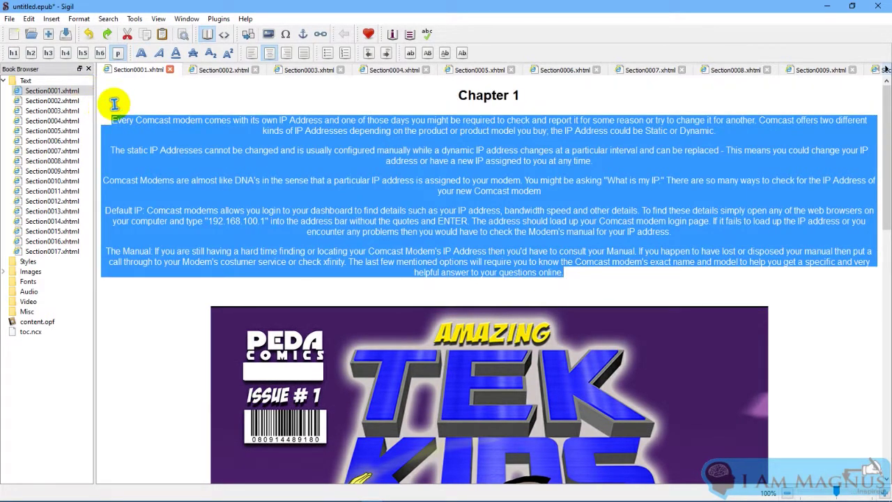
click(251, 54)
click(411, 217)
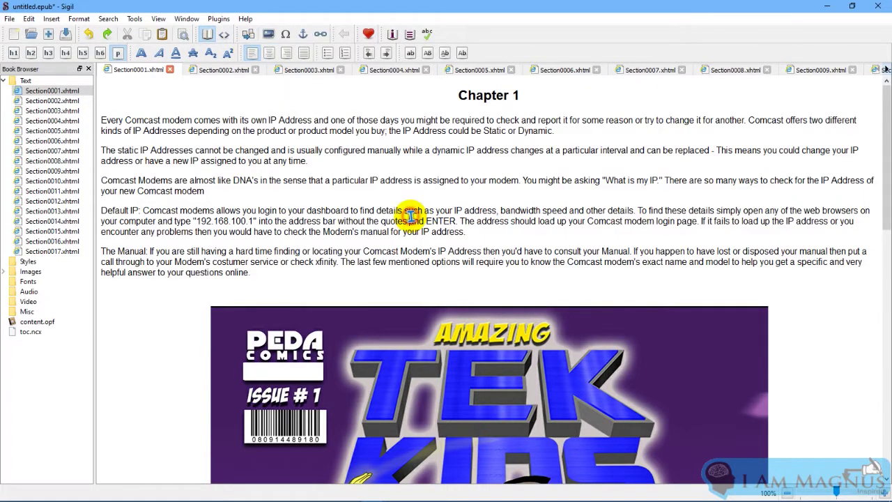
click(413, 287)
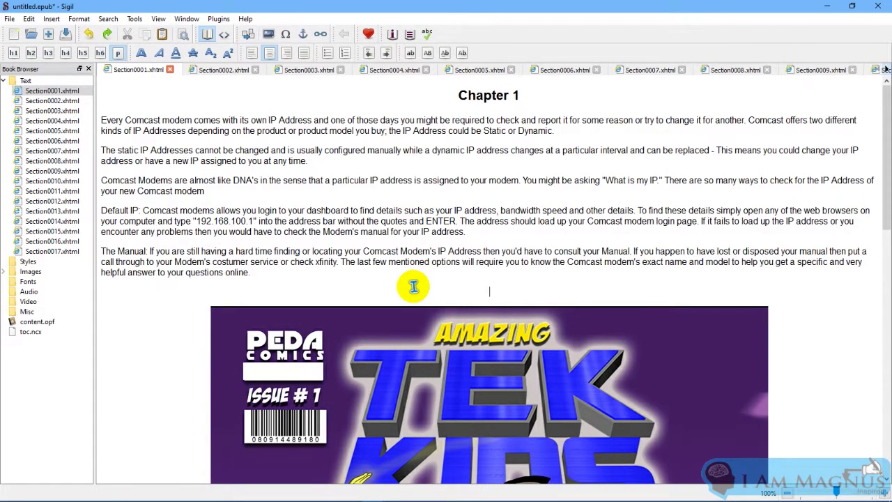
key(BackSpace)
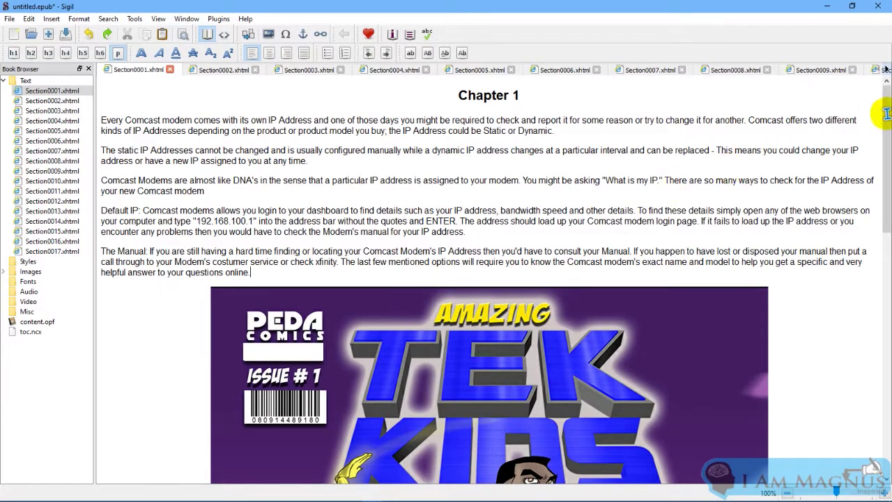
- Paste the copied Comcast article left-aligned below the cover image in Section0001 and remove the extra blank line between them
drag(885, 128, 885, 413)
click(827, 335)
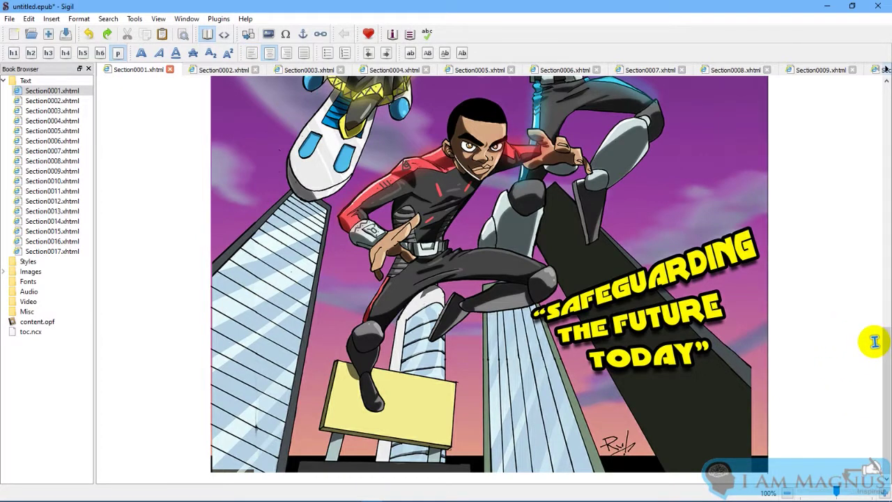
scroll(875, 342, down, 1)
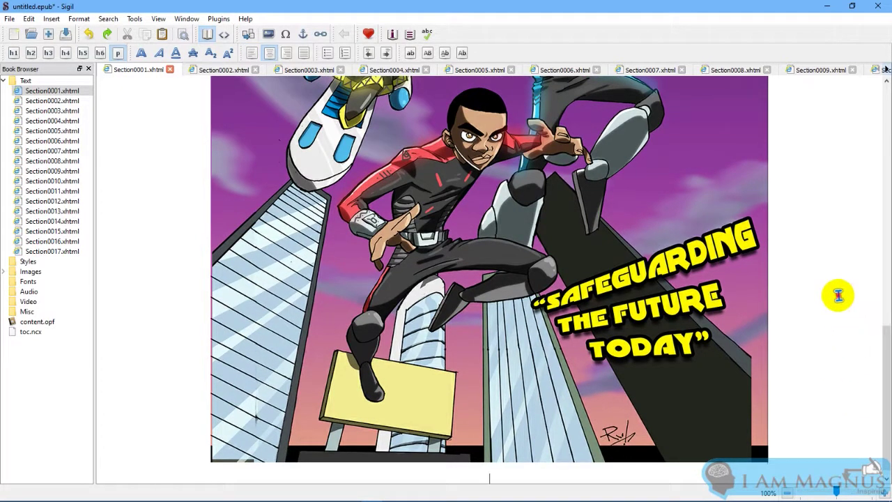
scroll(838, 296, down, 1)
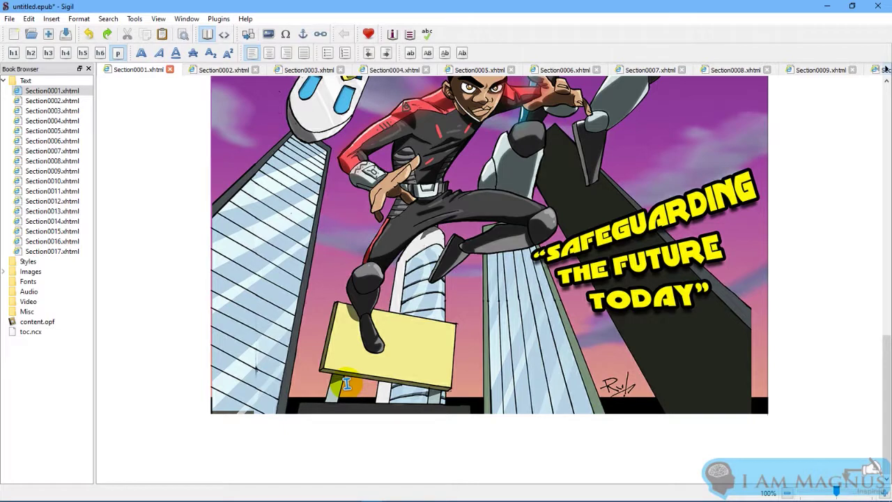
scroll(347, 383, down, 3)
click(225, 302)
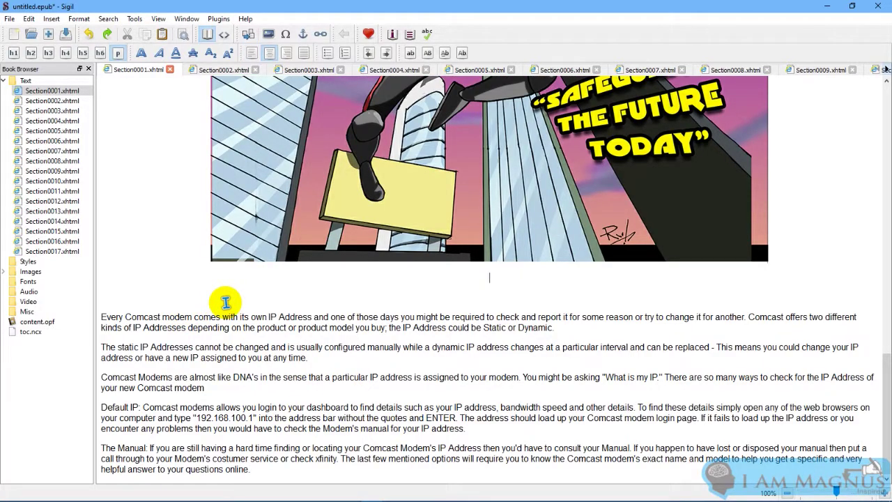
key(BackSpace)
scroll(225, 301, up, 10)
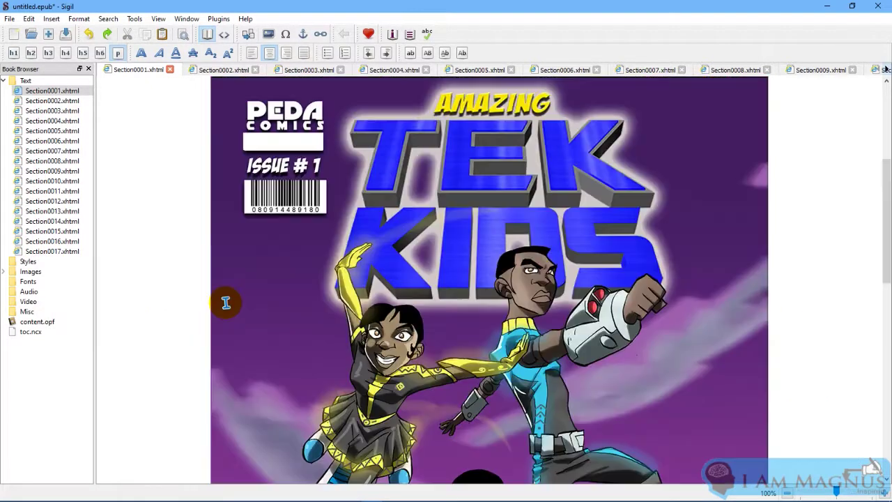
drag(888, 187, 888, 115)
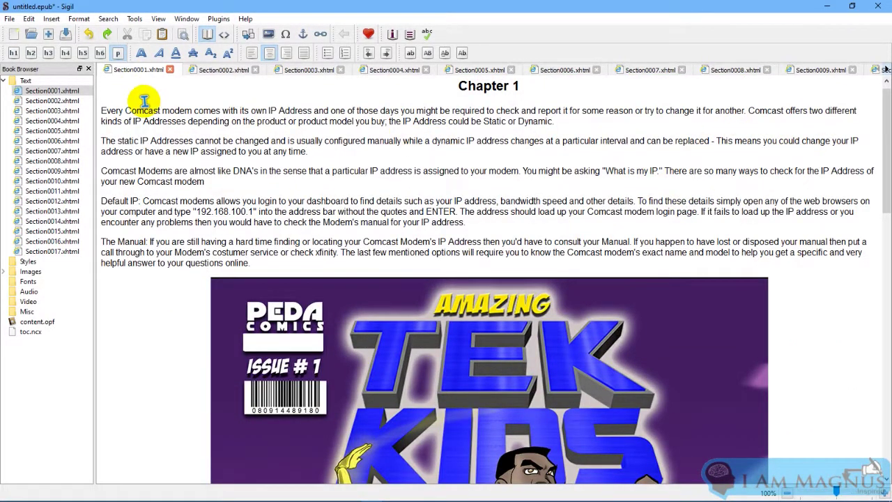
- Insert the page image 2A.jpg into Section0002.xhtml and centre it
click(55, 101)
double_click(56, 101)
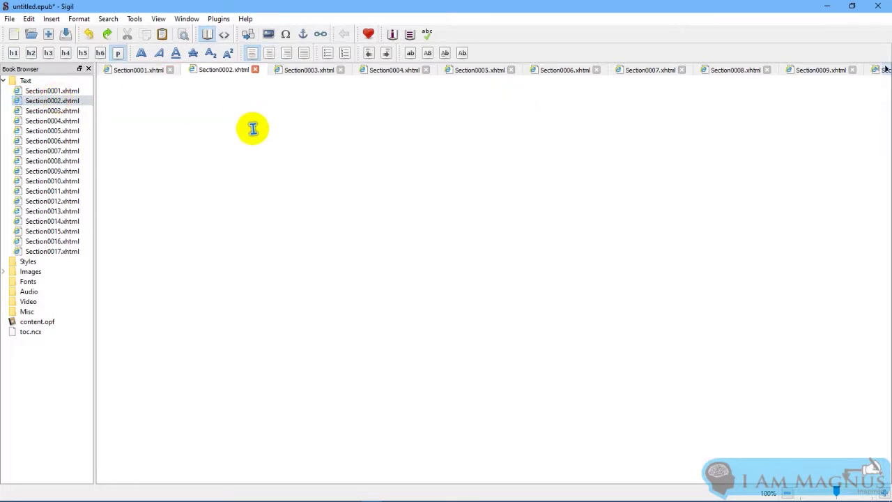
click(269, 35)
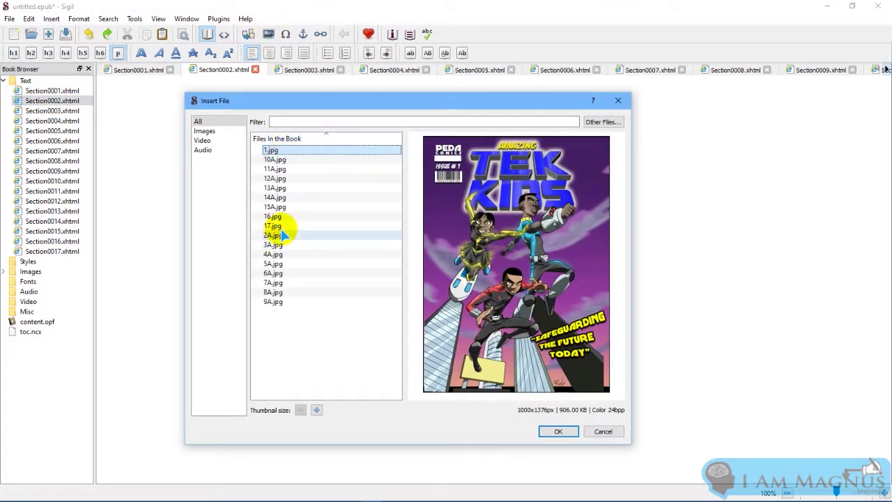
click(279, 235)
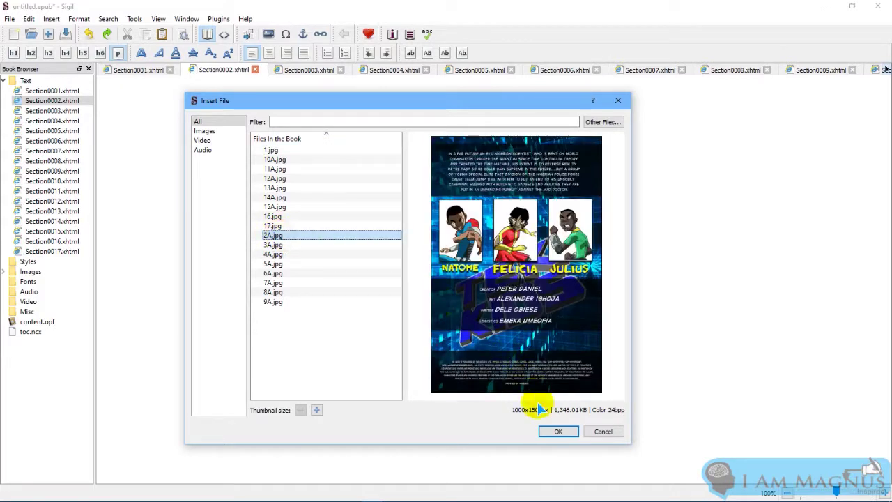
click(550, 431)
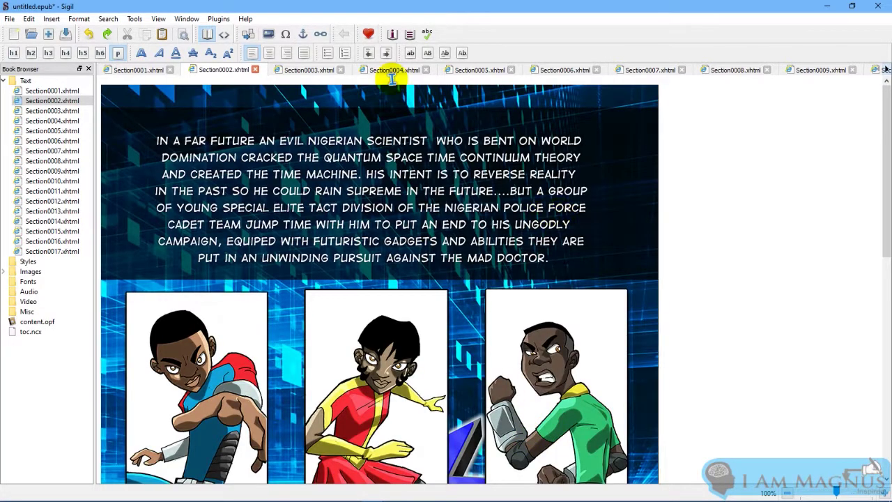
click(270, 54)
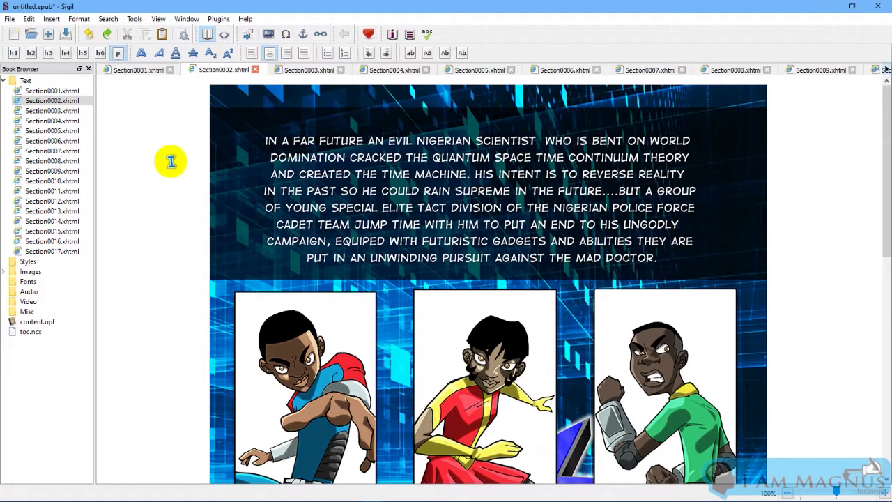
- Try pasting the Comcast article above the page image in Section0002, undo it, and view the end of the page
scroll(171, 161, down, 1)
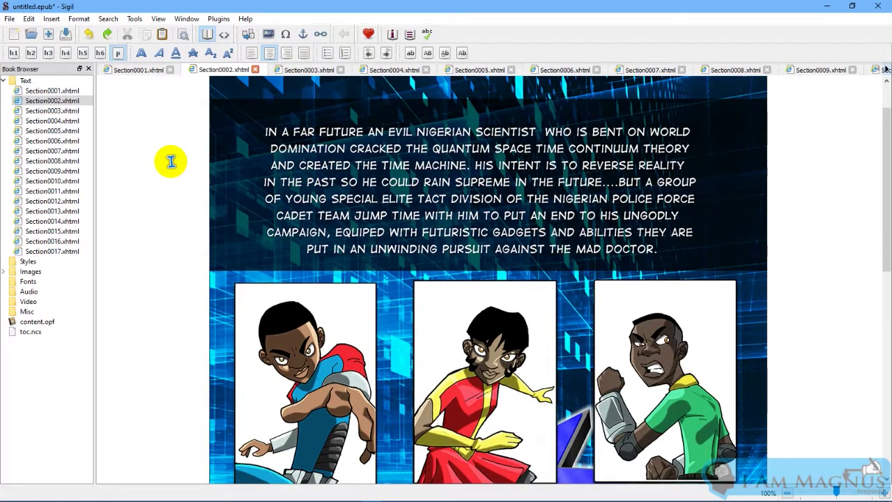
scroll(171, 161, up, 2)
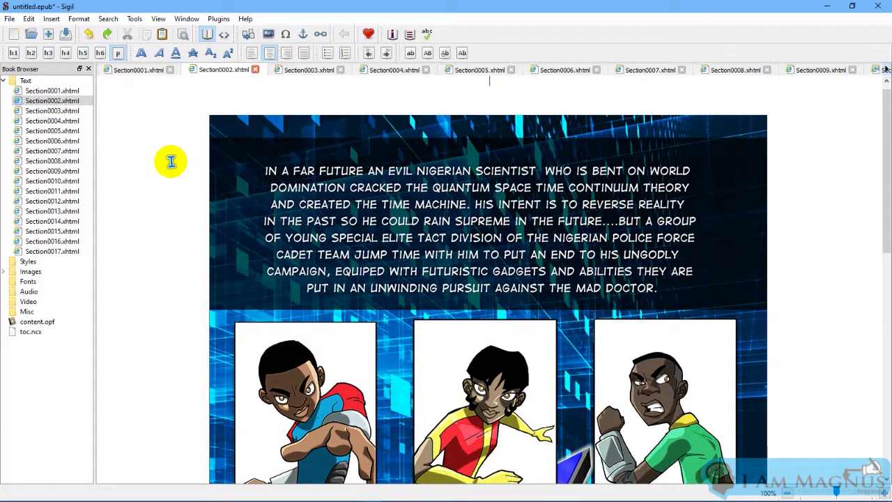
key(ctrl+v)
key(ctrl+s)
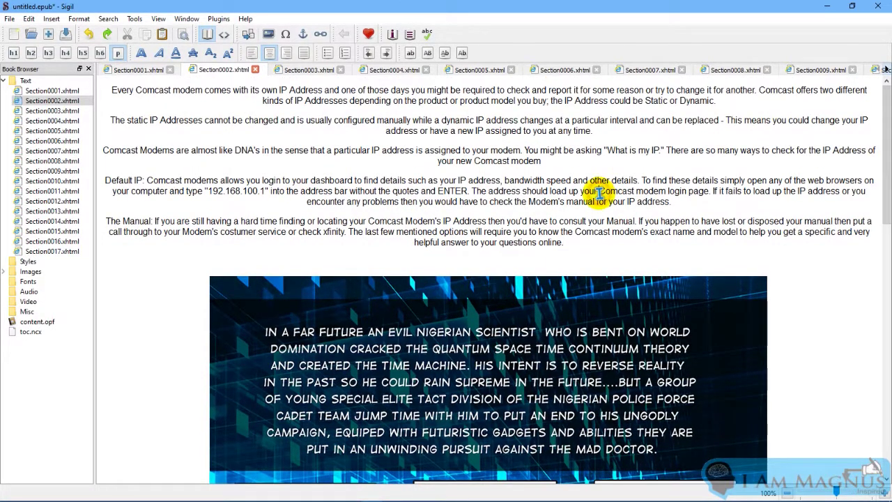
key(ctrl+z)
scroll(598, 194, down, 1)
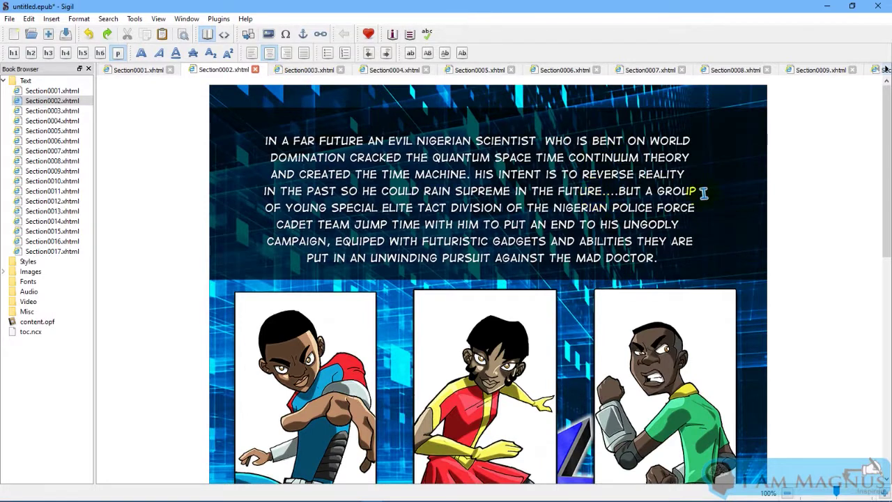
drag(887, 158, 883, 414)
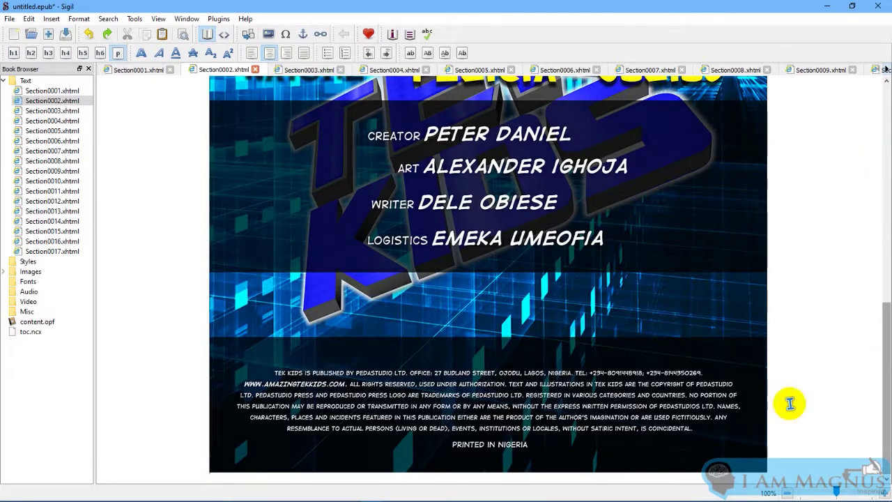
- Delete the Chapter 1 heading and the article text above and below the cover image in Section0001
double_click(55, 91)
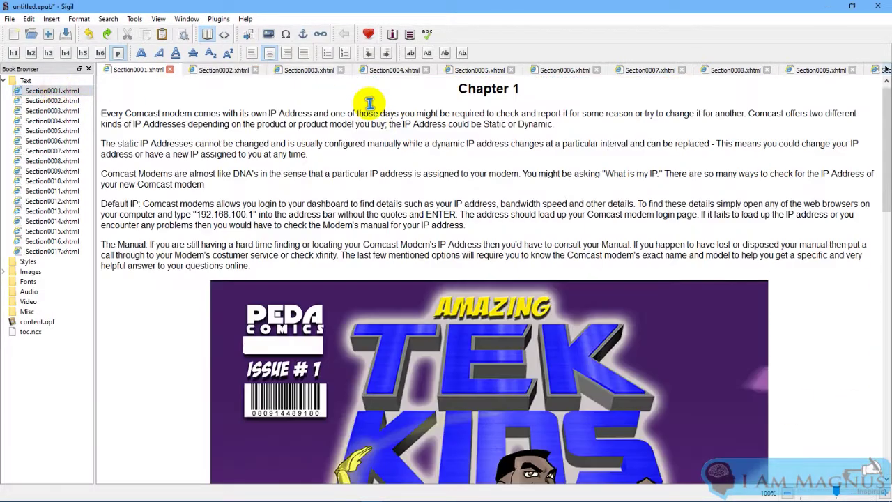
drag(266, 269, 135, 39)
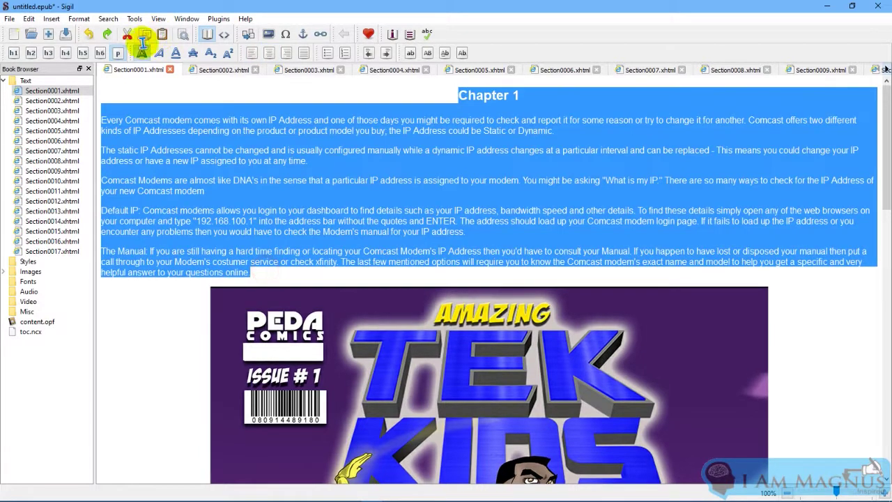
key(Delete)
key(Delete)
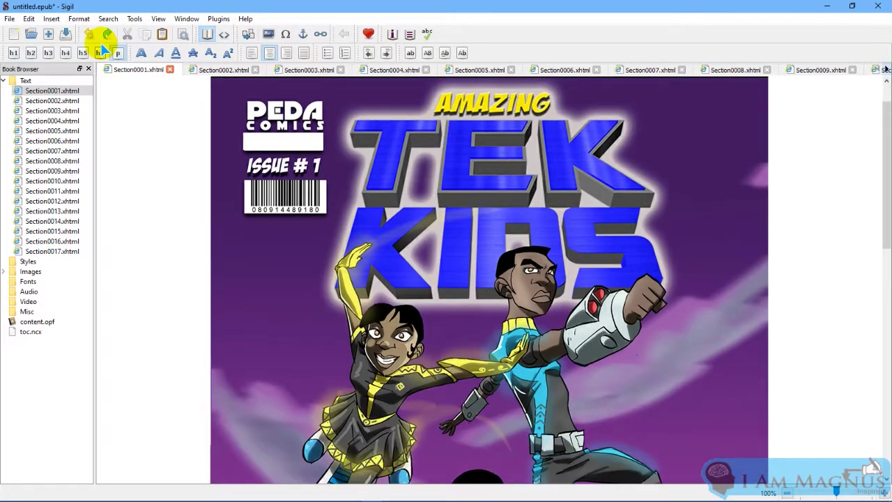
key(Delete)
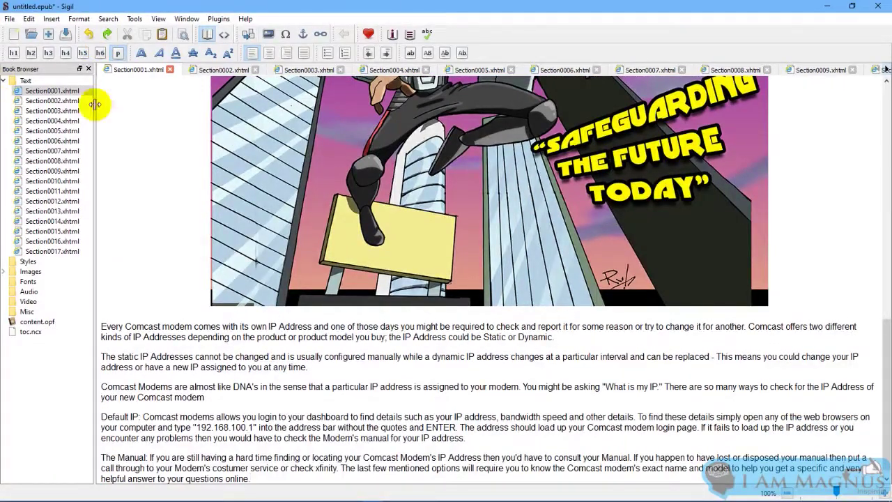
drag(101, 328, 432, 488)
key(Delete)
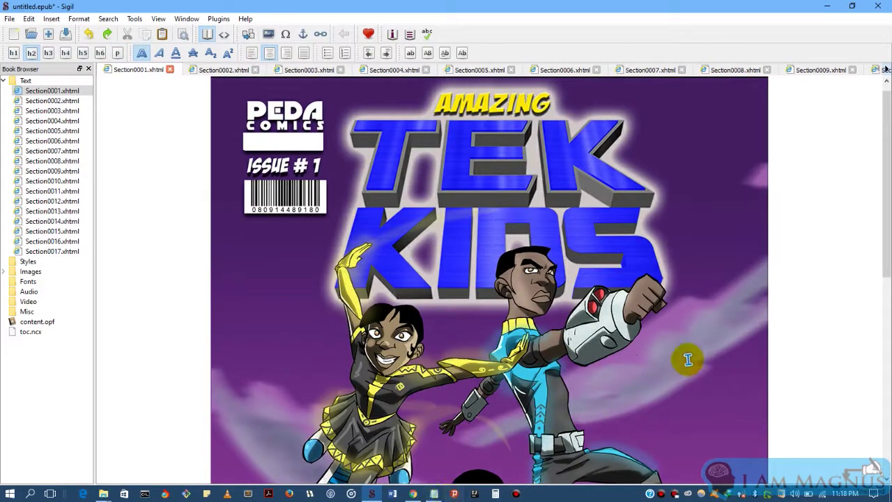
drag(887, 188, 887, 143)
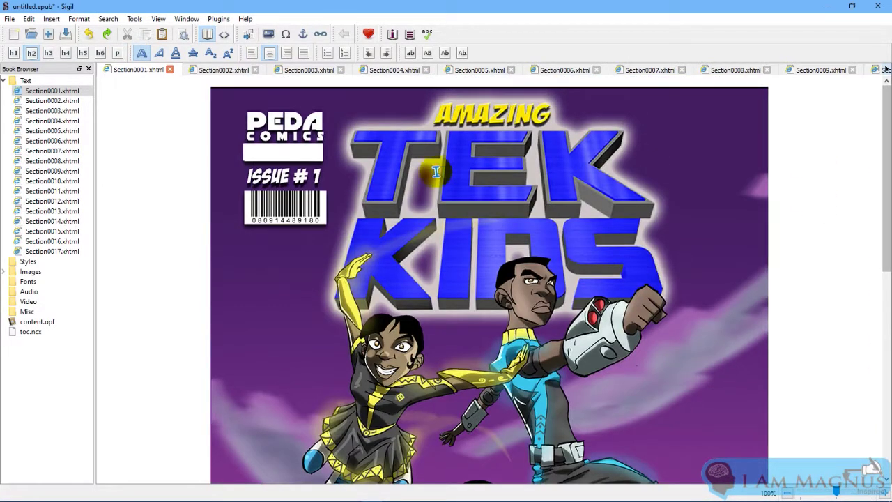
- Look over the full page in Section0002, and check Section0003, Section0004, Section0005, Section0017 and Section0006
double_click(71, 102)
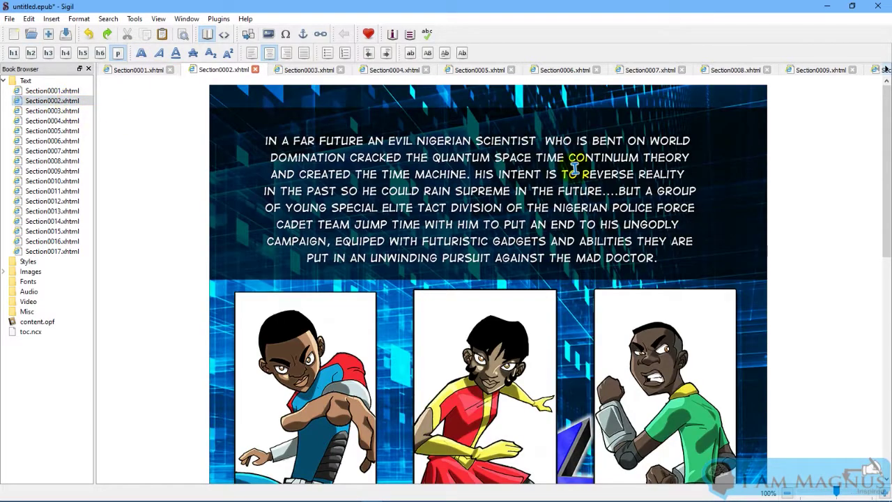
drag(886, 136, 886, 403)
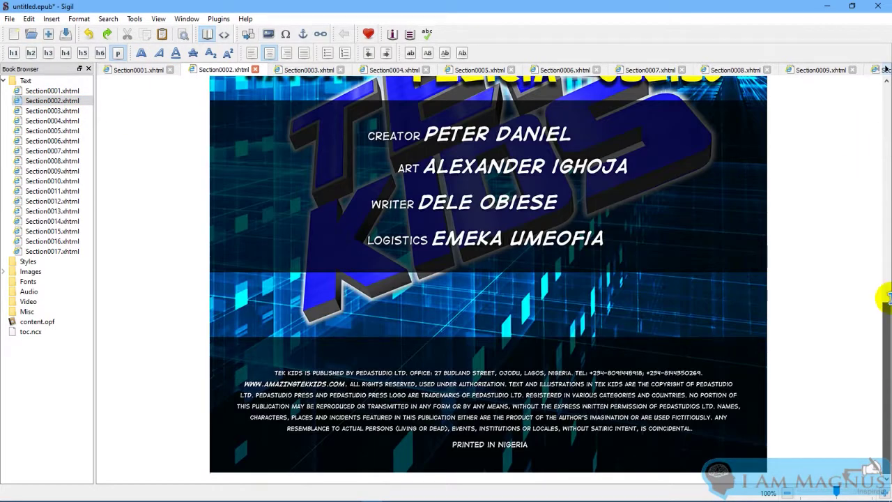
click(886, 265)
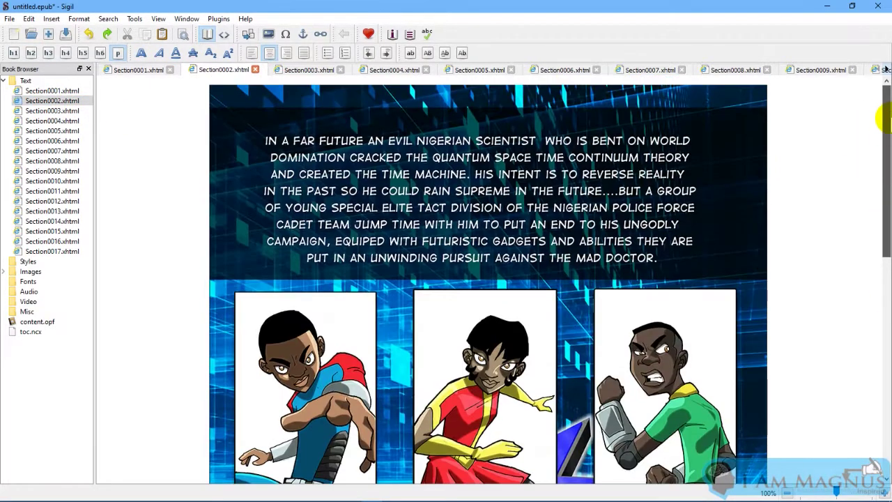
double_click(75, 112)
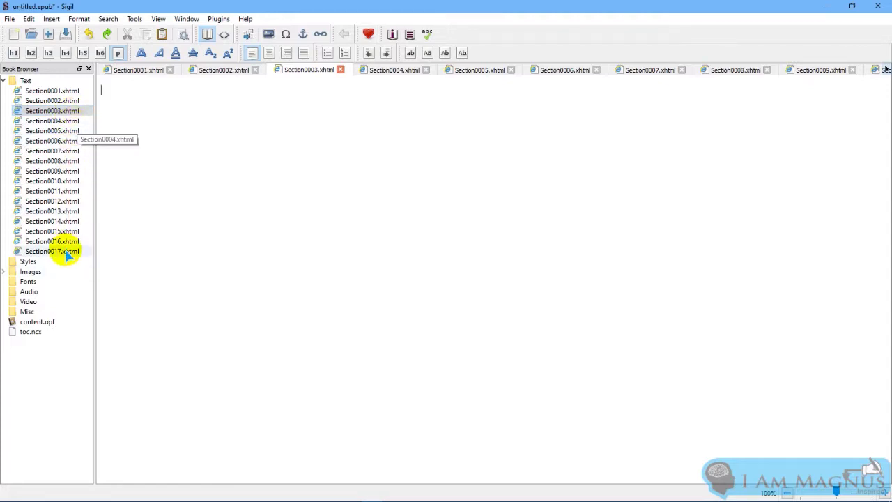
double_click(70, 122)
double_click(69, 132)
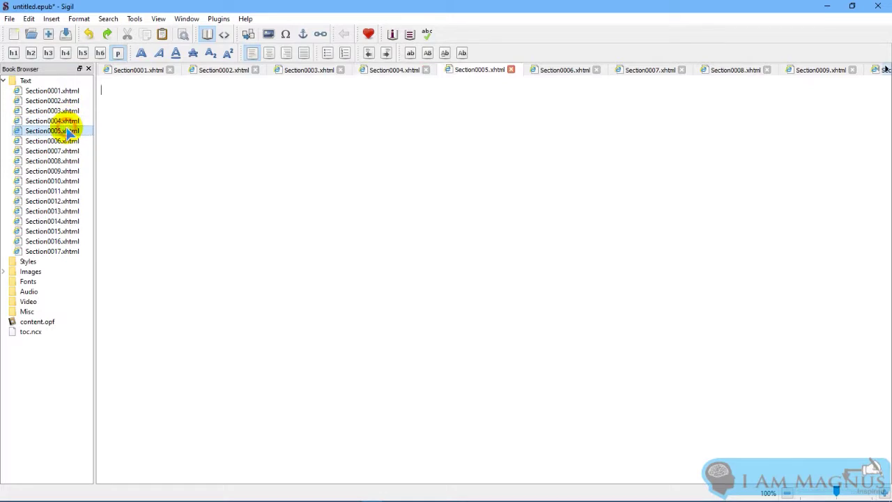
double_click(65, 252)
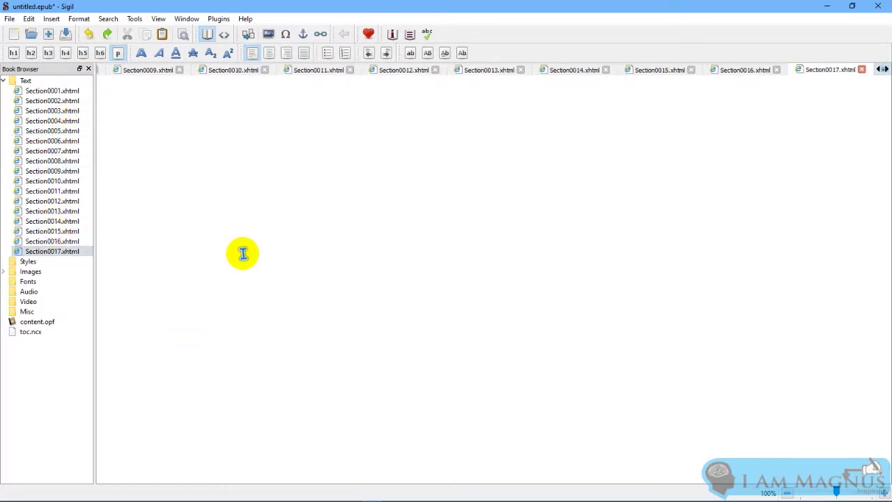
double_click(56, 142)
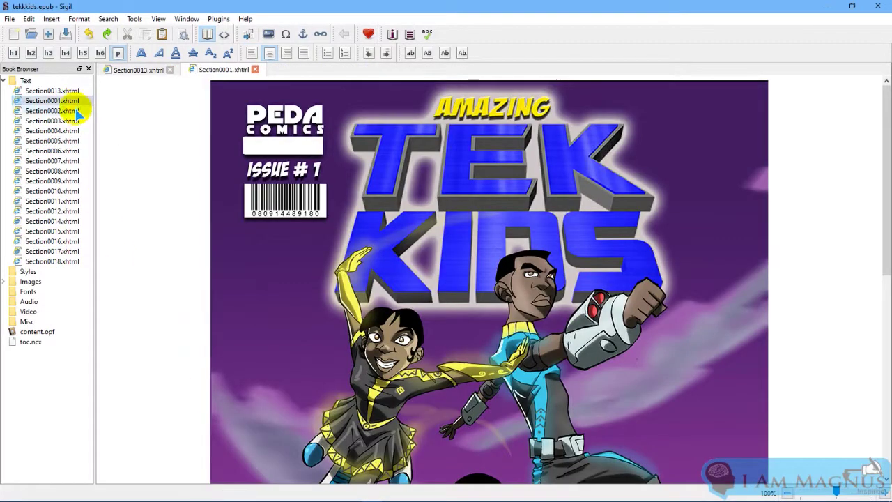
- Browse tekkkids.epub by viewing Section0002 to Section0005, Section0018, the image-zoom instructions in Section0013, and the cover in Section0001
double_click(75, 111)
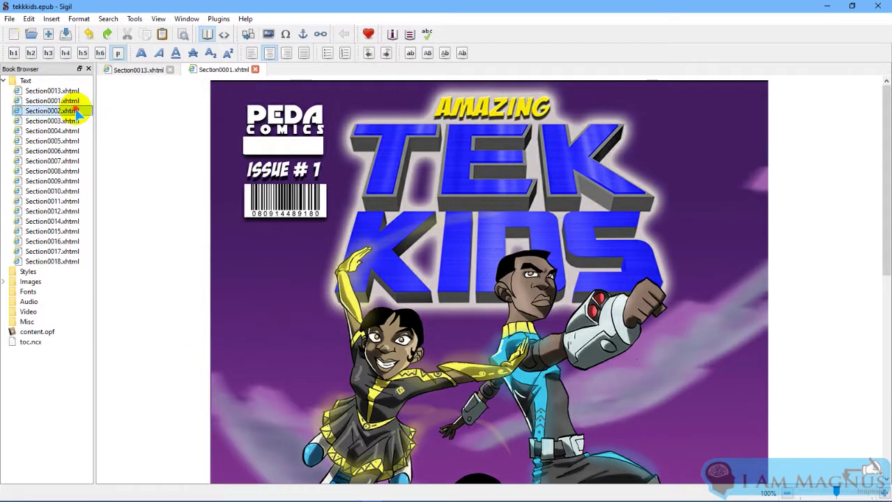
double_click(76, 121)
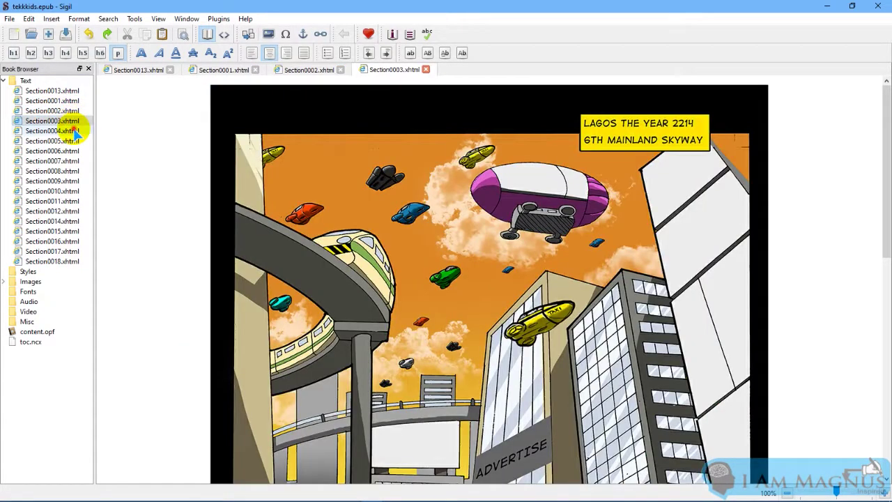
double_click(74, 132)
double_click(75, 141)
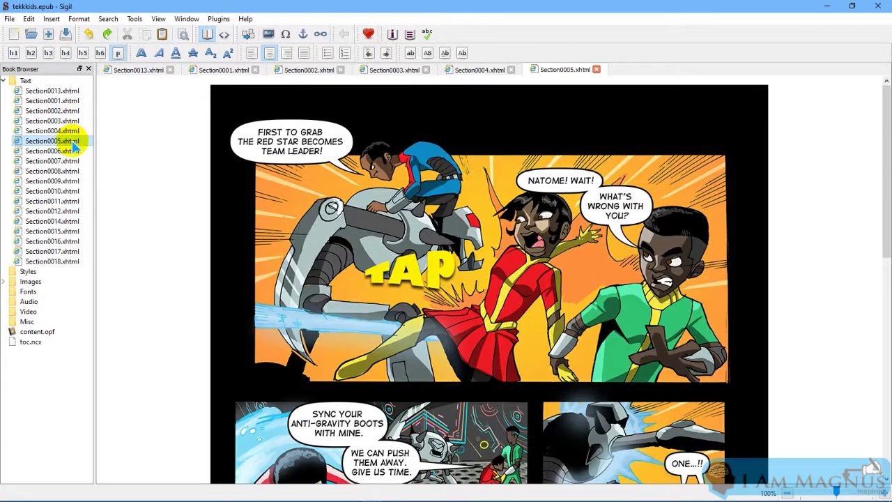
double_click(65, 261)
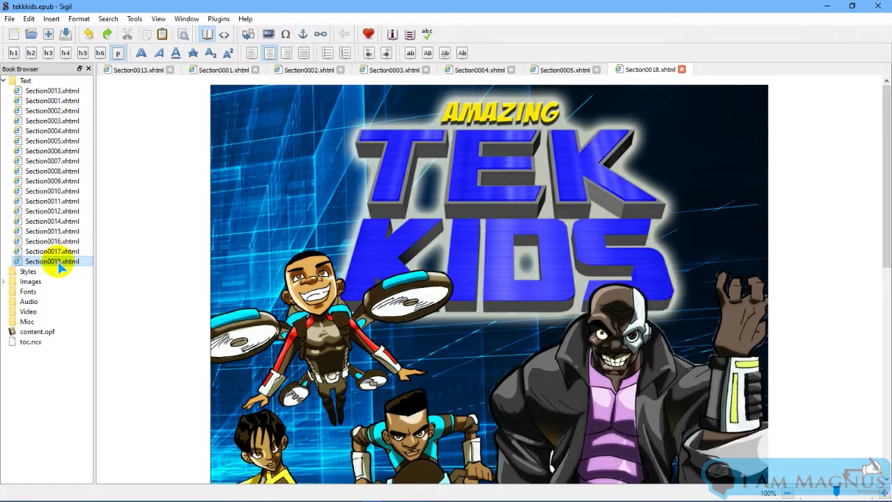
double_click(51, 93)
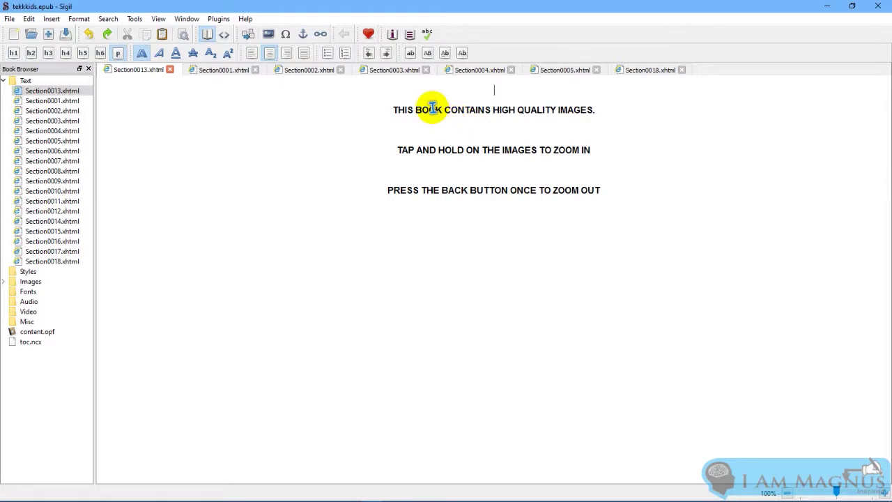
double_click(64, 101)
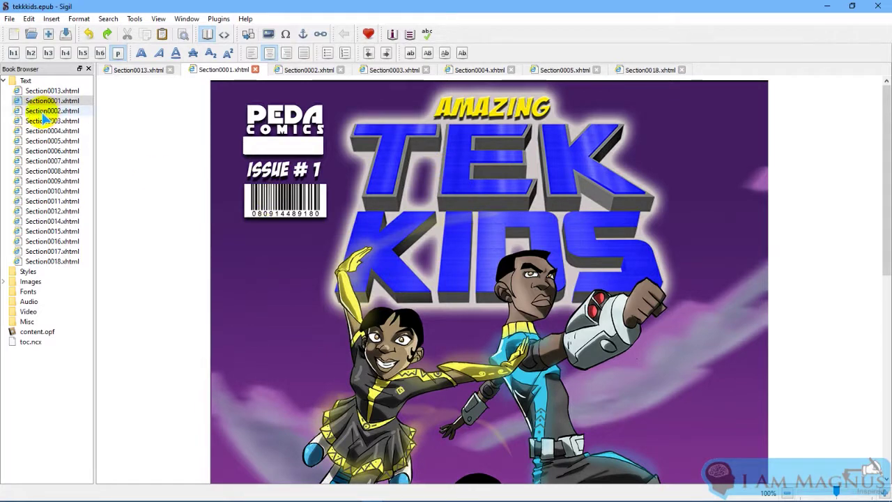
- View the image-zoom instructions in Section0013 and the closing comic image in Section0018
double_click(50, 91)
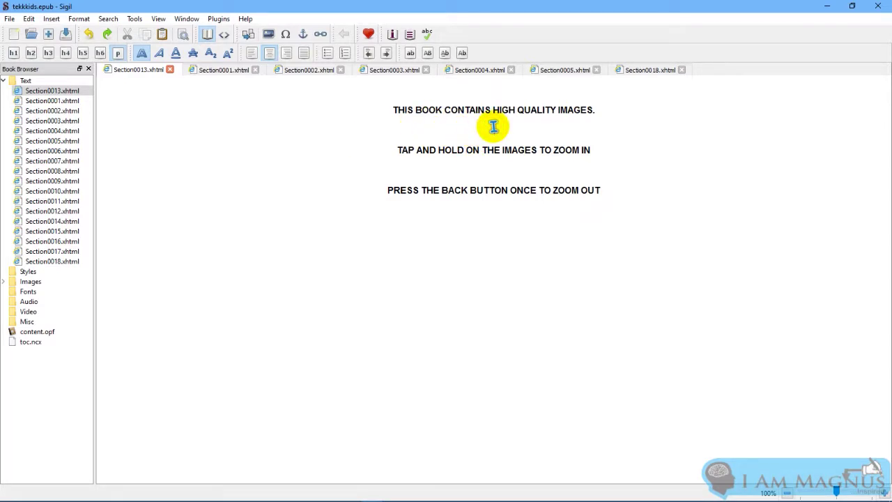
double_click(70, 262)
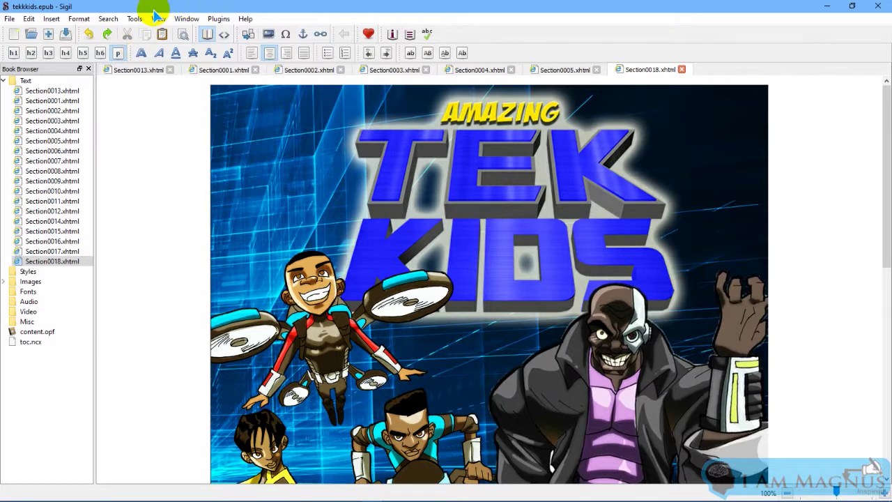
click(9, 20)
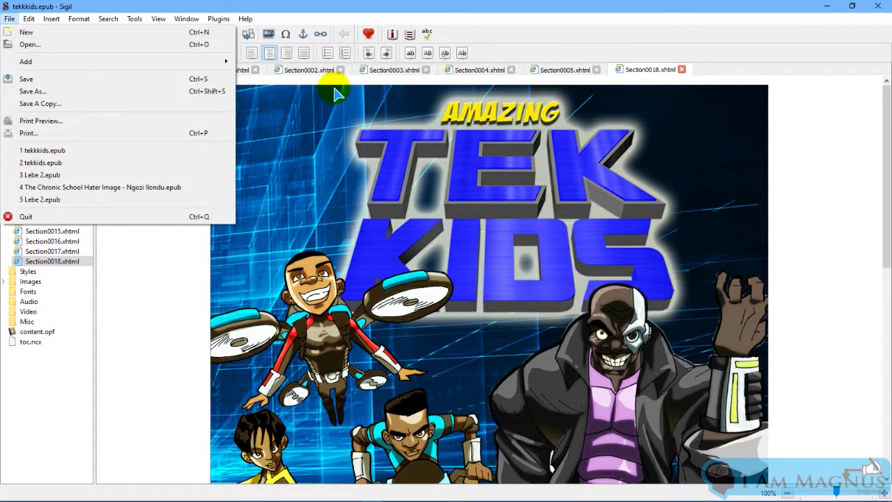
click(200, 91)
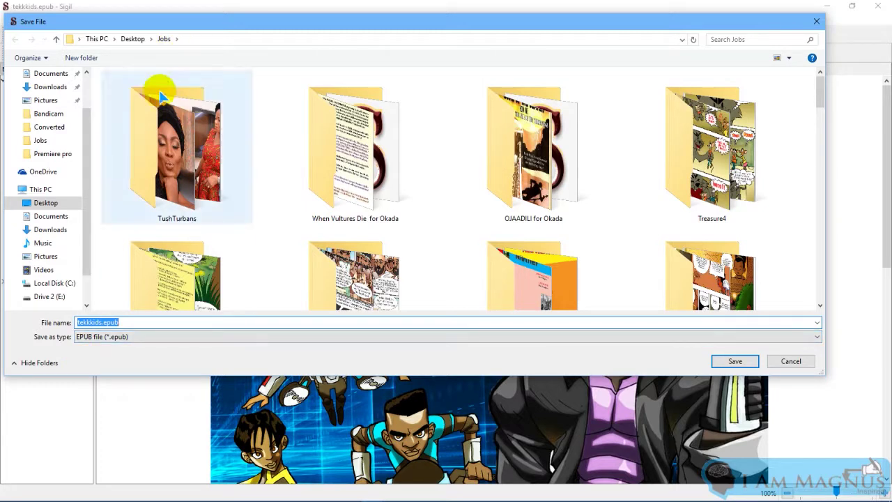
click(127, 39)
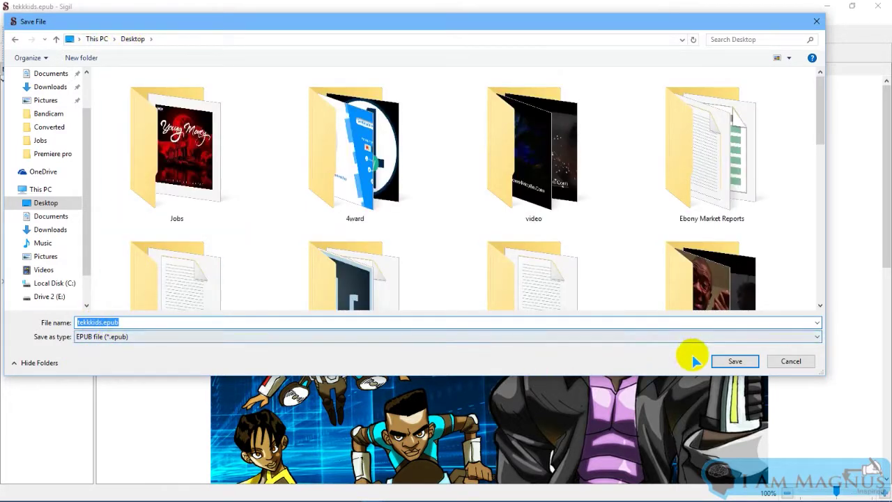
click(782, 361)
click(10, 18)
mouse_move(51, 19)
click(373, 180)
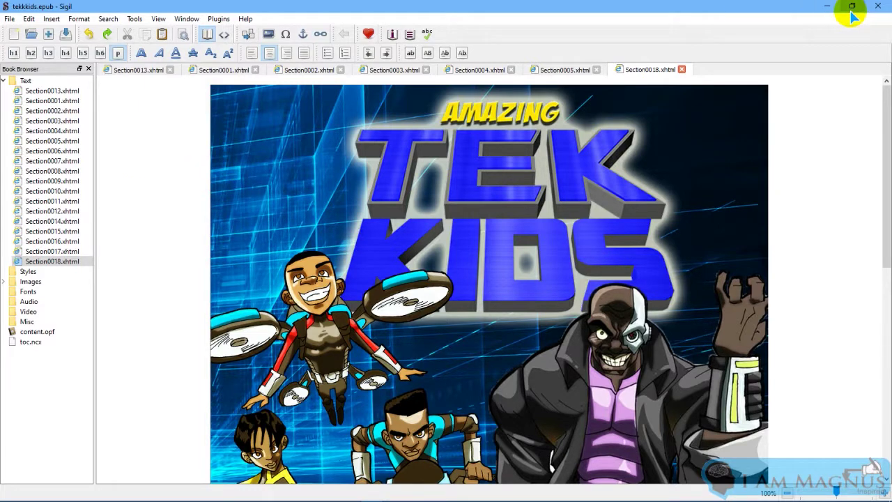
- Switch to Chrome and look through the OkadaPlugs article on converting documents and comics to ePub and the Download Sigil 0.9.2 post
click(830, 8)
click(623, 8)
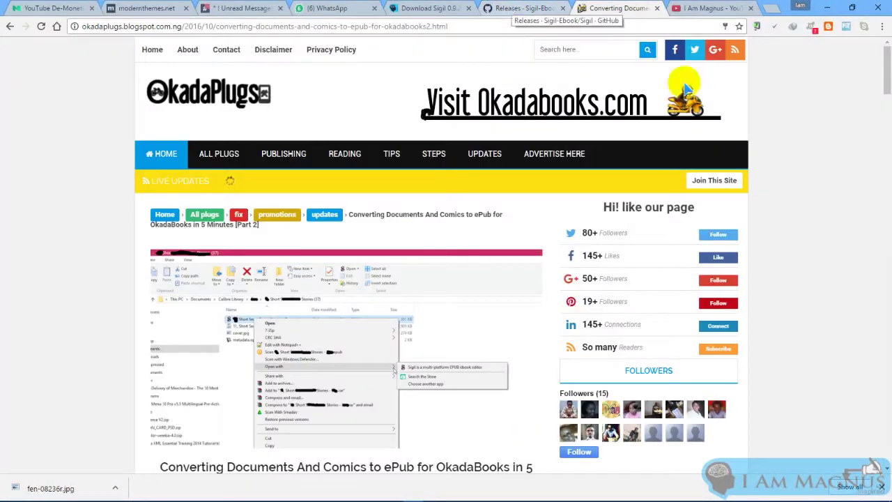
mouse_move(885, 83)
mouse_down()
mouse_move(882, 244)
mouse_move(884, 66)
mouse_up()
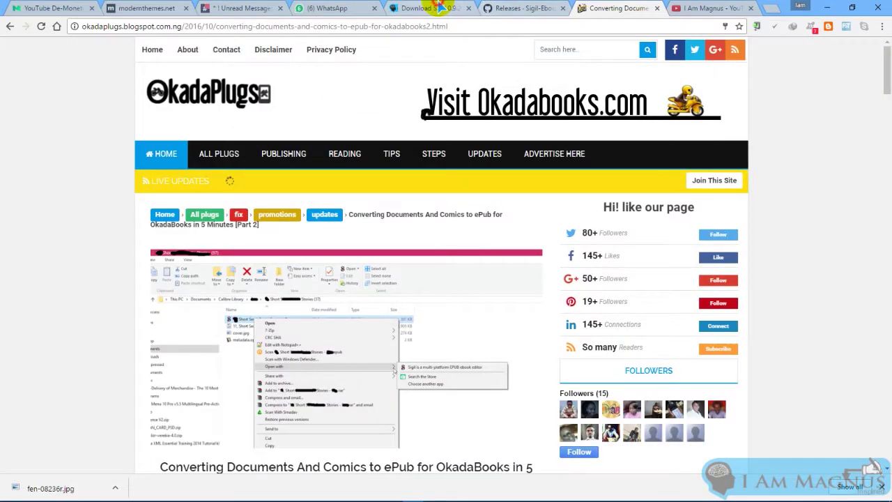
click(428, 7)
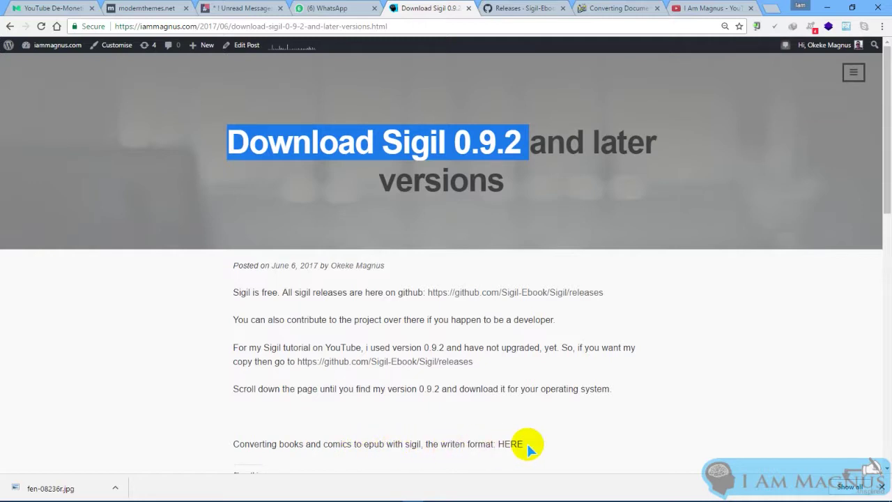
click(624, 8)
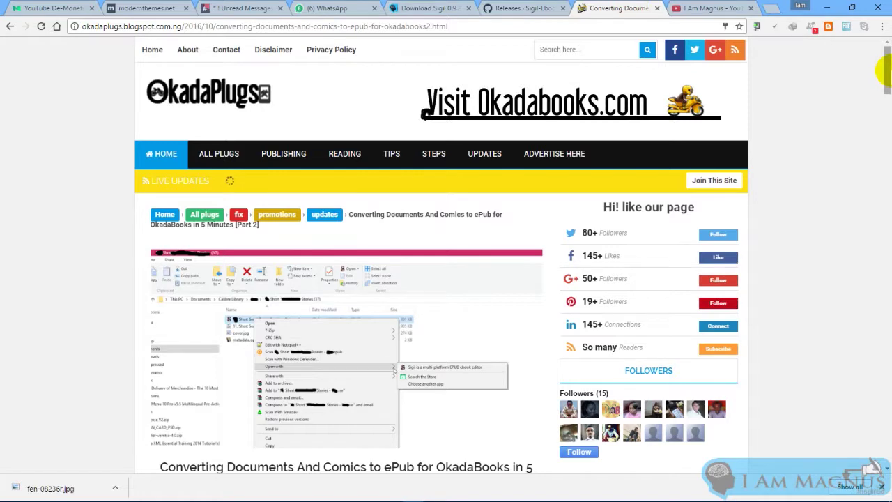
drag(880, 70, 885, 230)
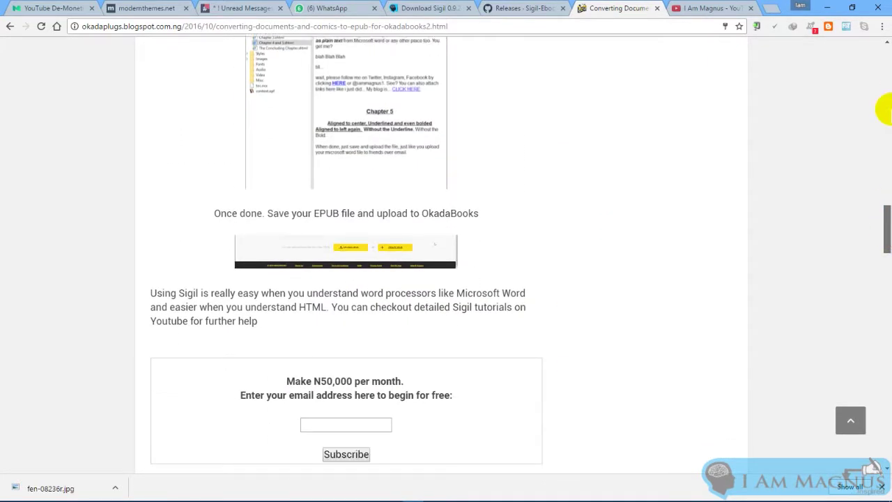
click(431, 7)
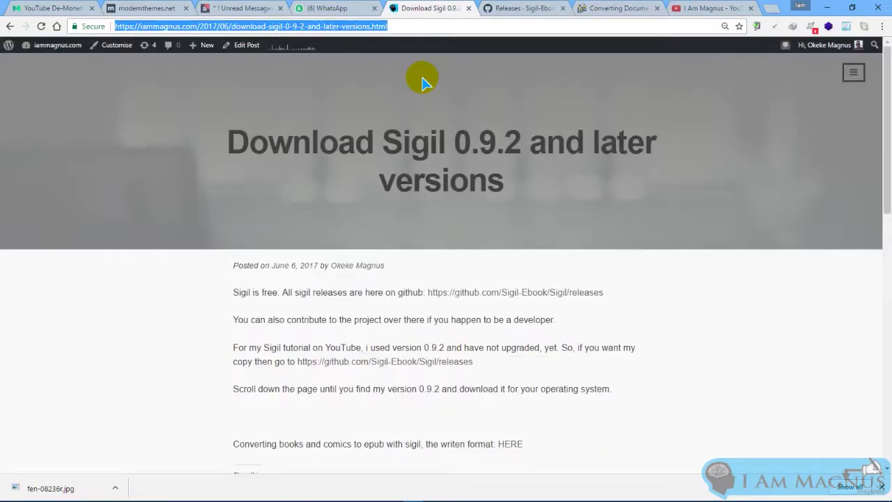